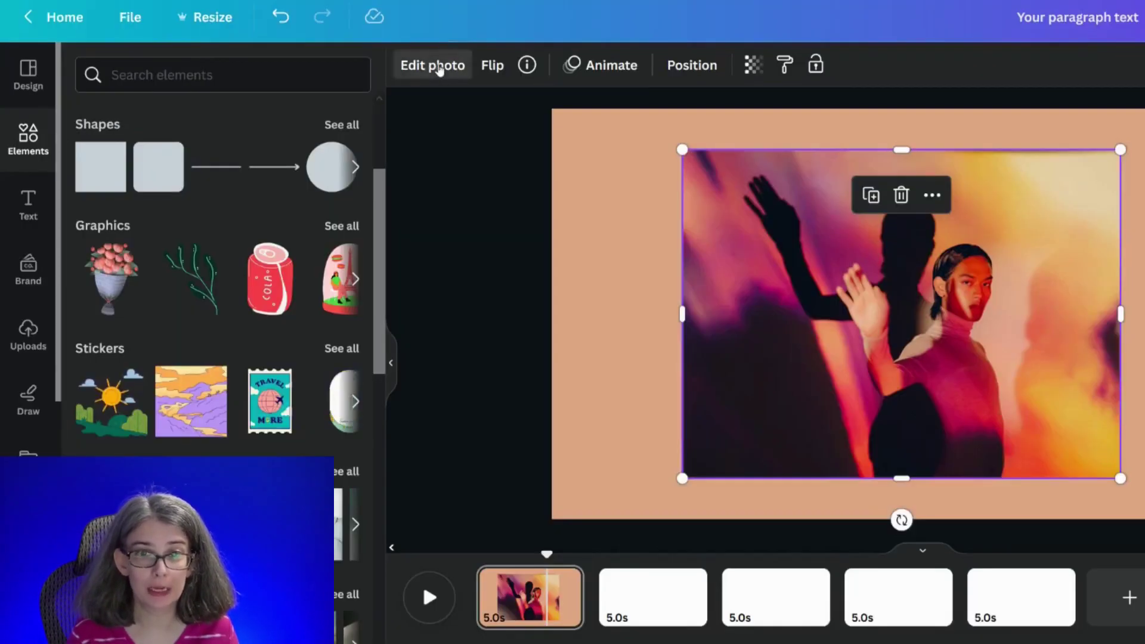
# - Give the photo a black Outline shadow of size 34 and adjust its angle
pyautogui.click(147, 78)
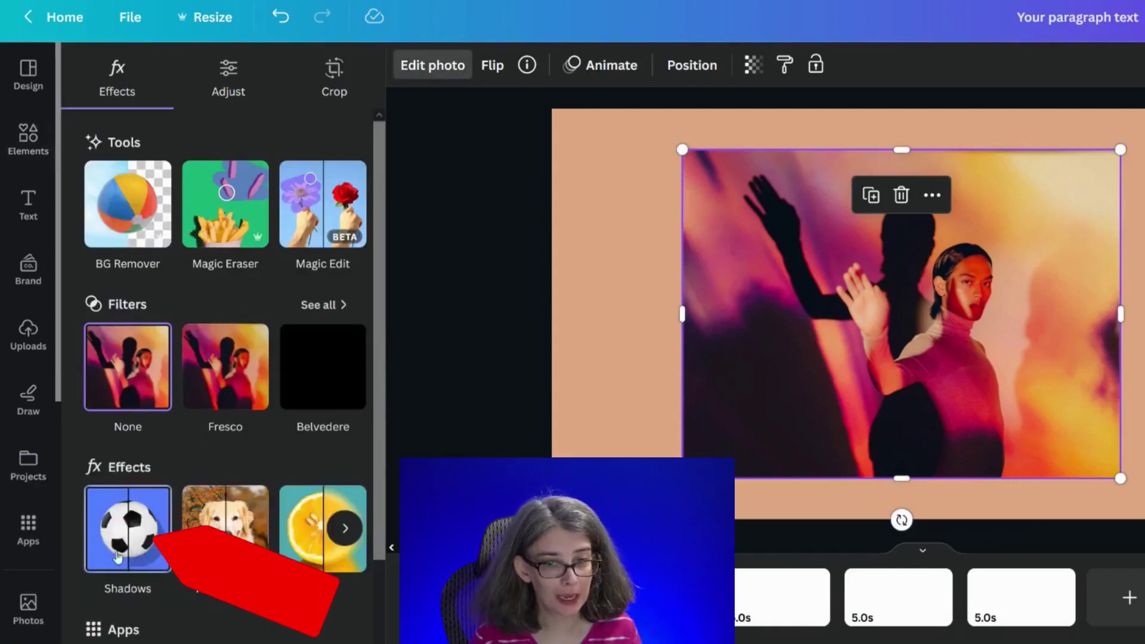
pyautogui.click(117, 557)
pyautogui.click(346, 289)
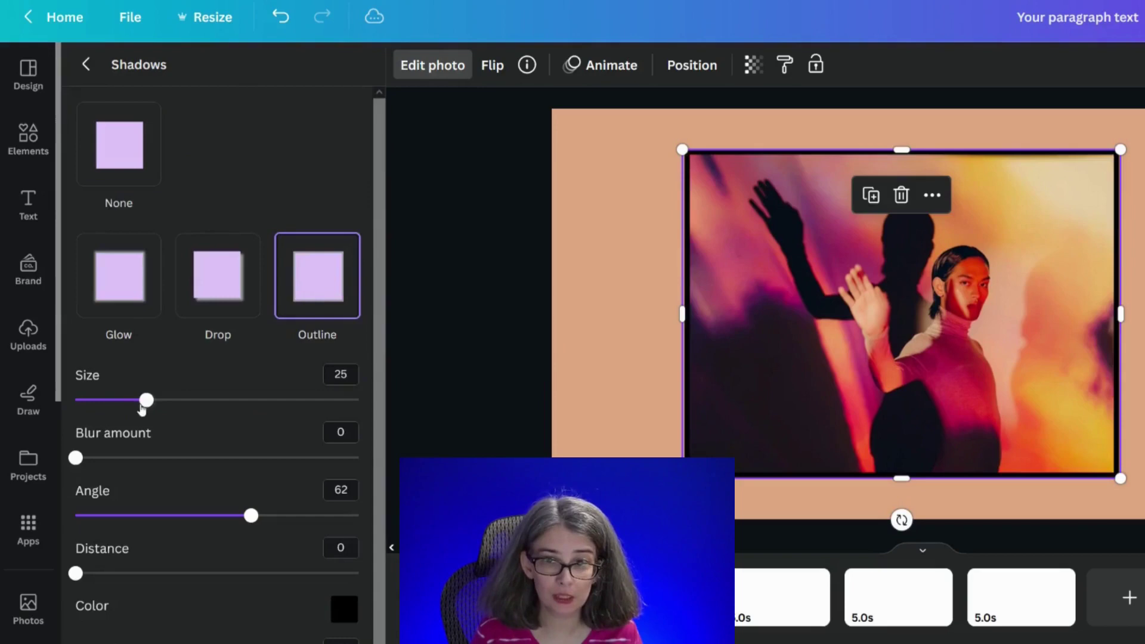
pyautogui.moveTo(143, 401); pyautogui.dragTo(172, 400)
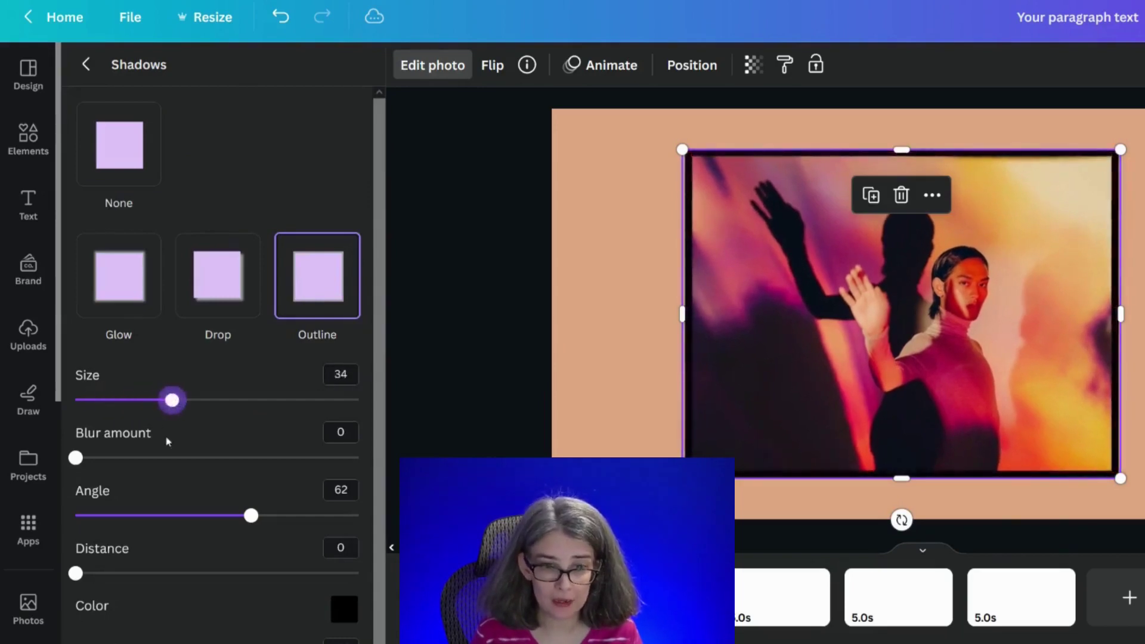
pyautogui.moveTo(257, 522); pyautogui.dragTo(285, 518)
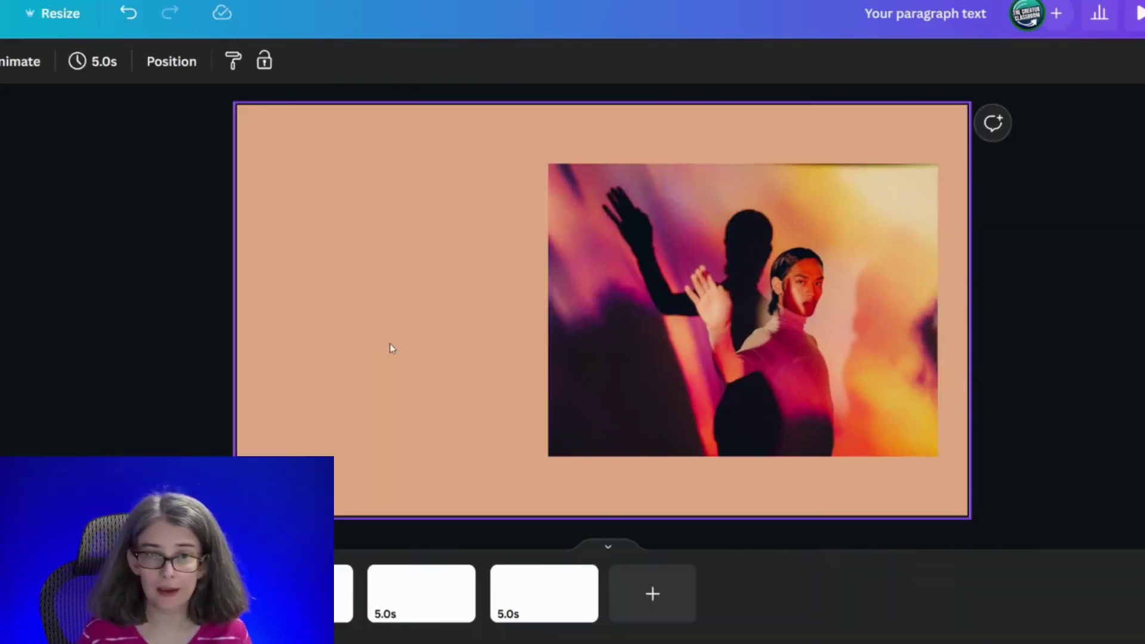
# - Add a crimson square with the R shortcut and move it to the slide's left side
pyautogui.press('r')
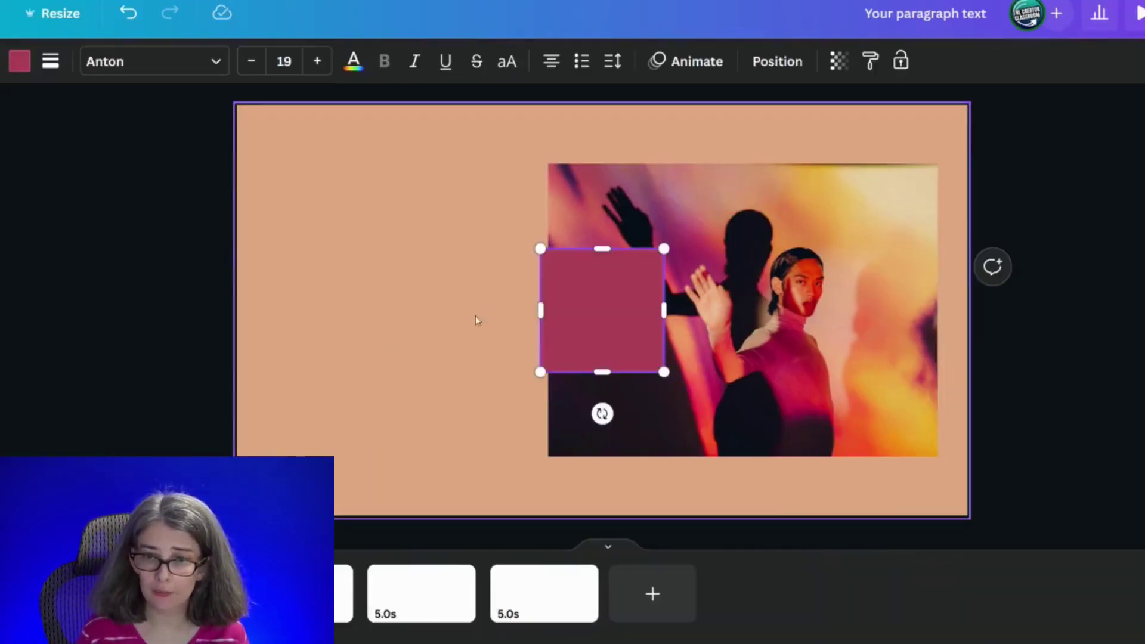
pyautogui.click(409, 318)
pyautogui.click(583, 303)
pyautogui.moveTo(583, 303); pyautogui.dragTo(347, 303)
pyautogui.click(481, 179)
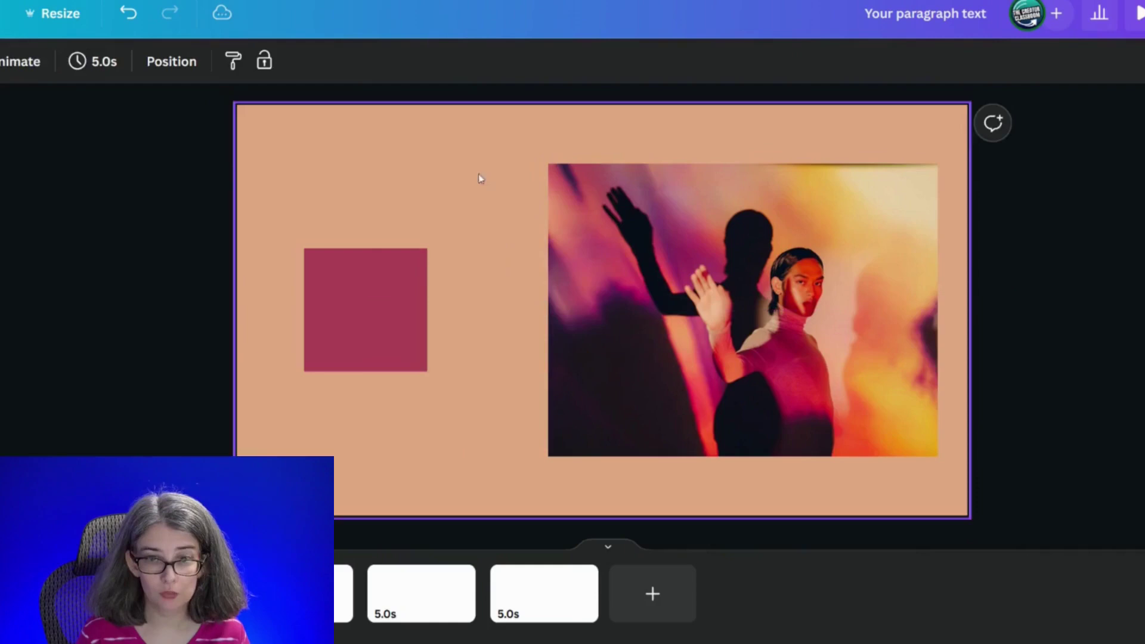
pyautogui.click(420, 267)
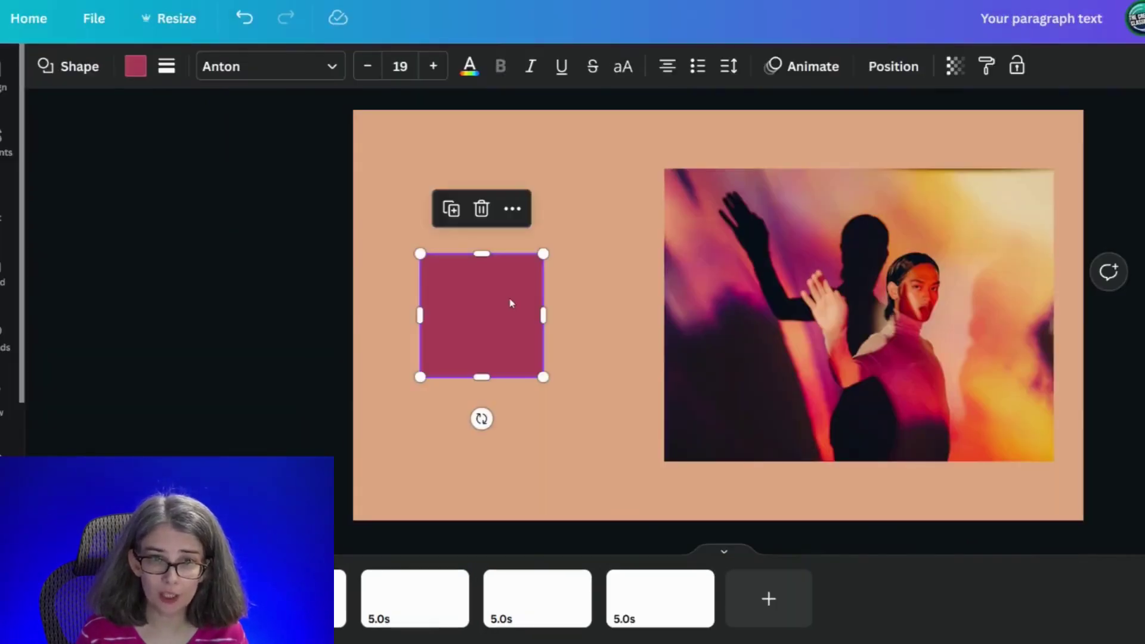
# - Give the square a solid black border of weight 10 and corner rounding 100
pyautogui.click(166, 71)
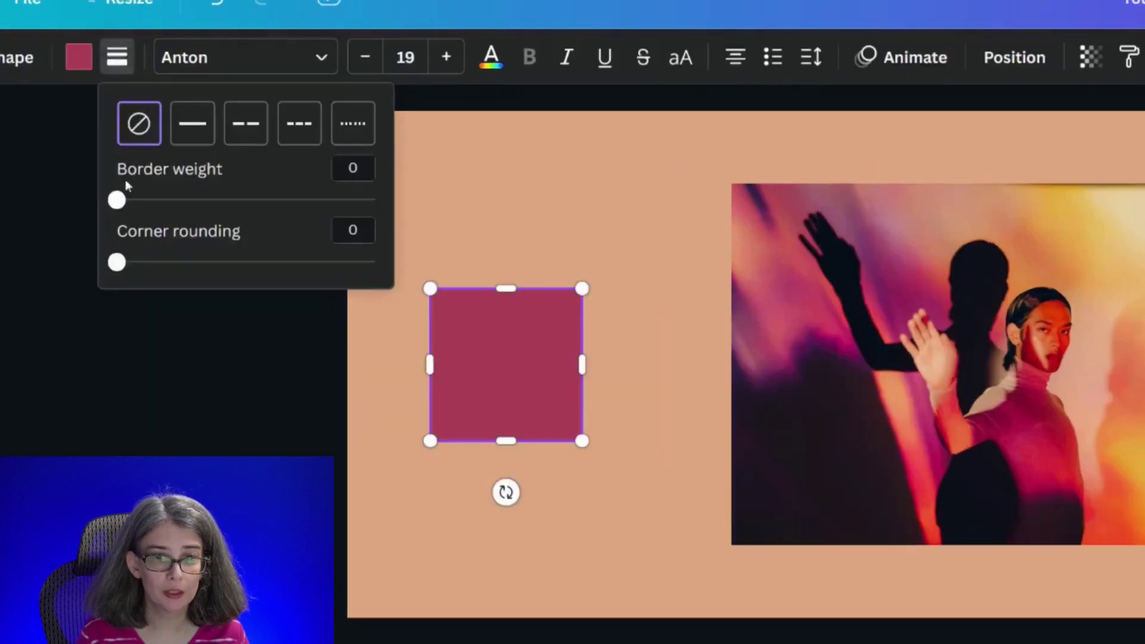
pyautogui.moveTo(117, 199); pyautogui.dragTo(148, 201)
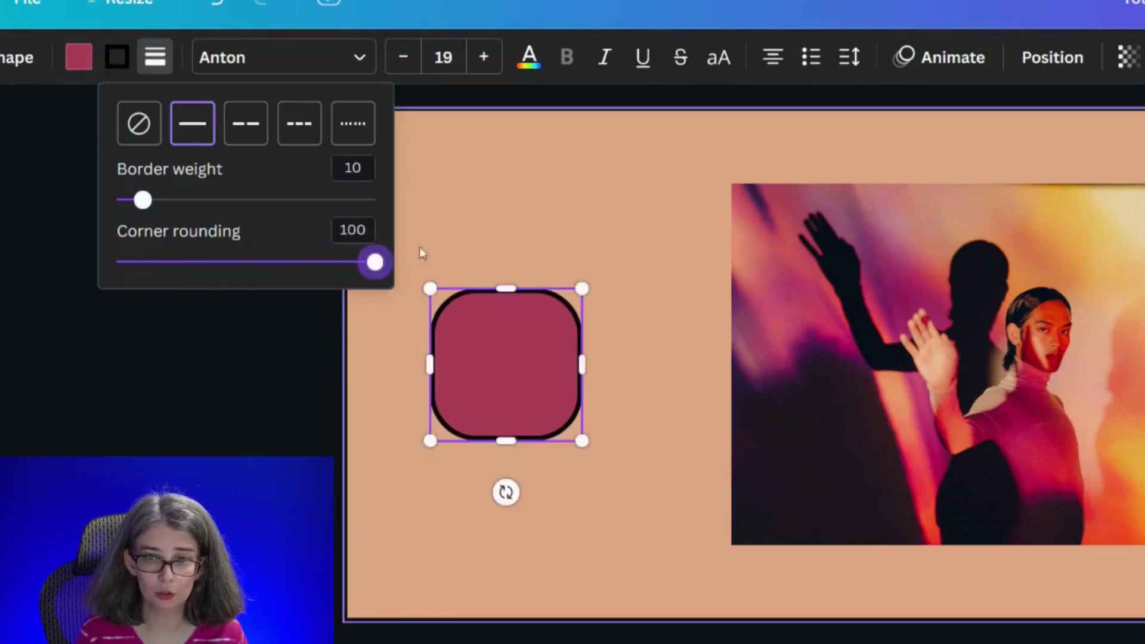
pyautogui.click(577, 230)
# - Copy the rounded square's style and paste it onto the photo
pyautogui.click(470, 365)
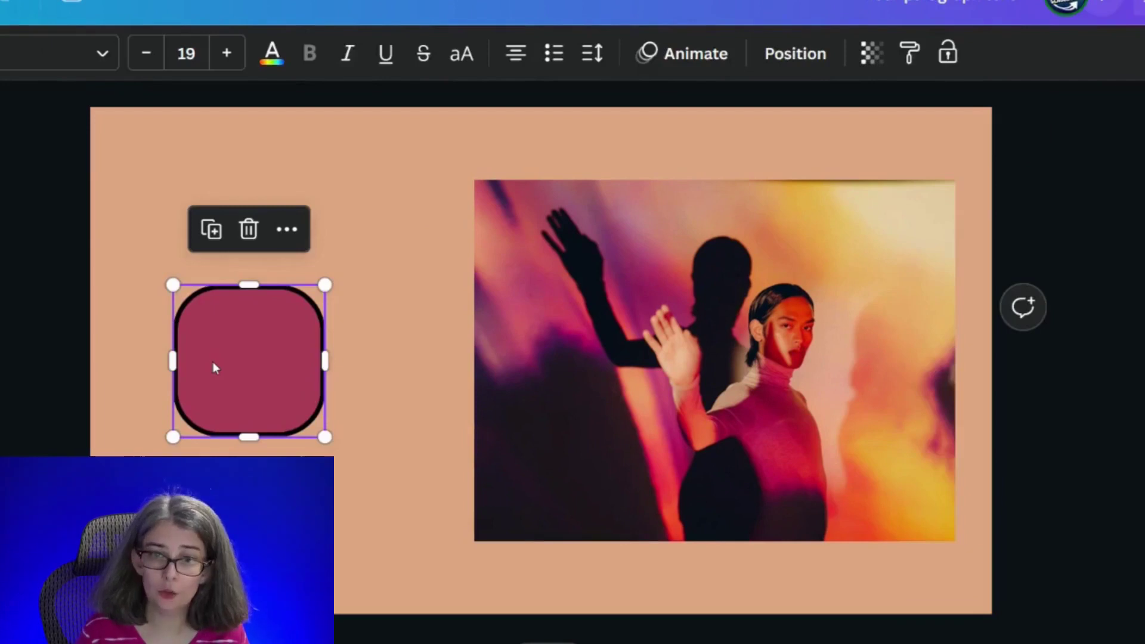
pyautogui.click(908, 63)
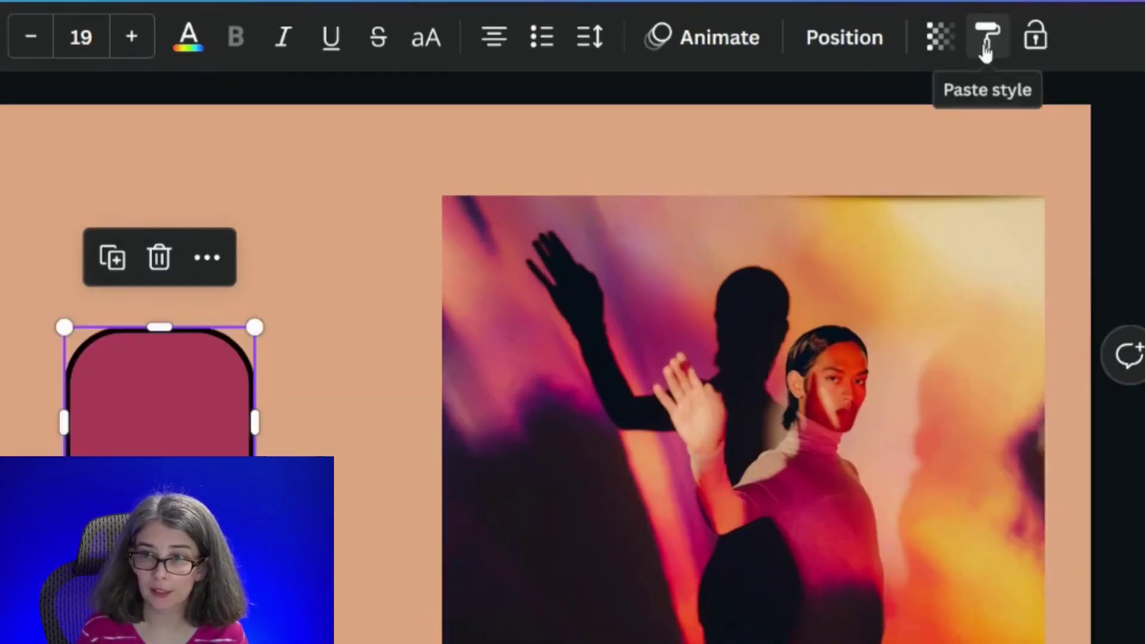
pyautogui.click(786, 327)
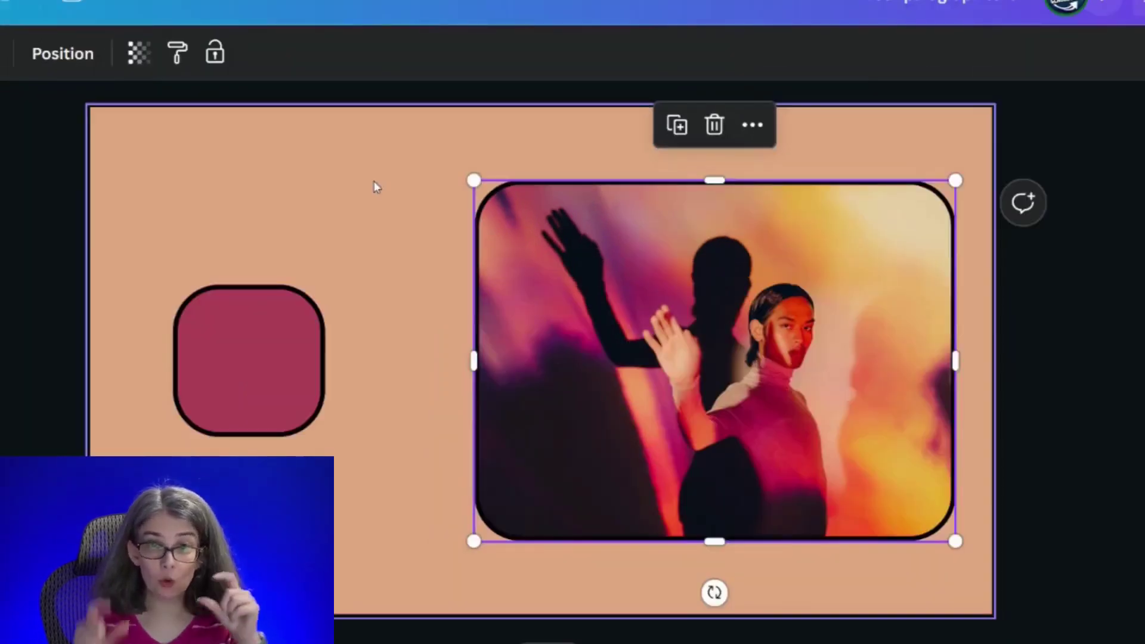
pyautogui.click(376, 187)
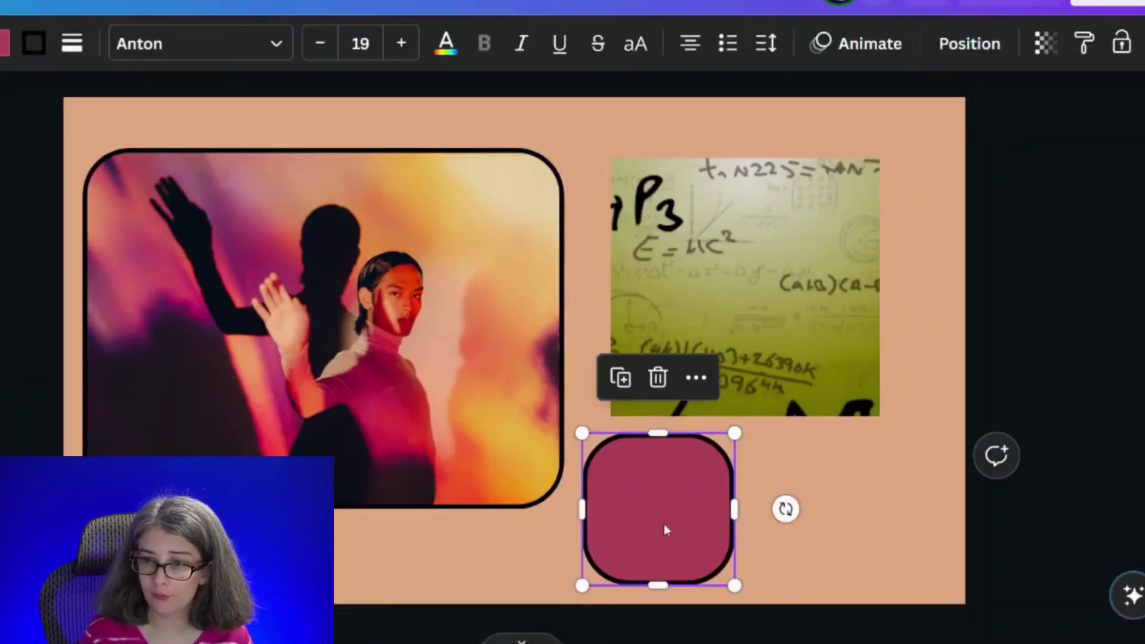
# - Paste the square's bordered rounded style onto the green equations video and narrow it from the left
pyautogui.click(721, 289)
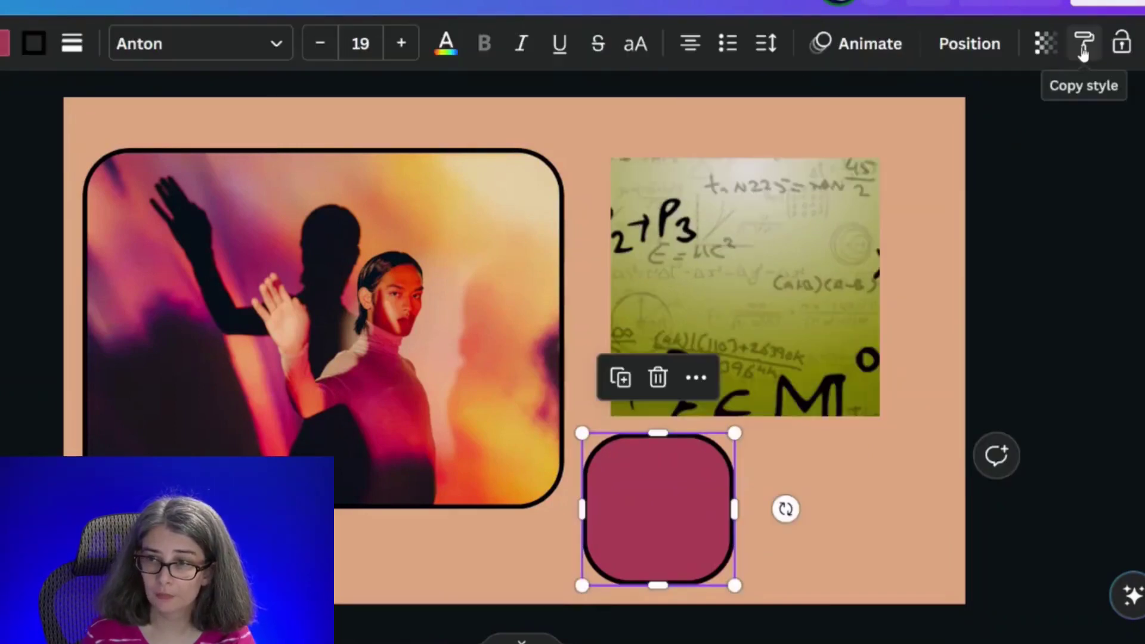
pyautogui.click(829, 230)
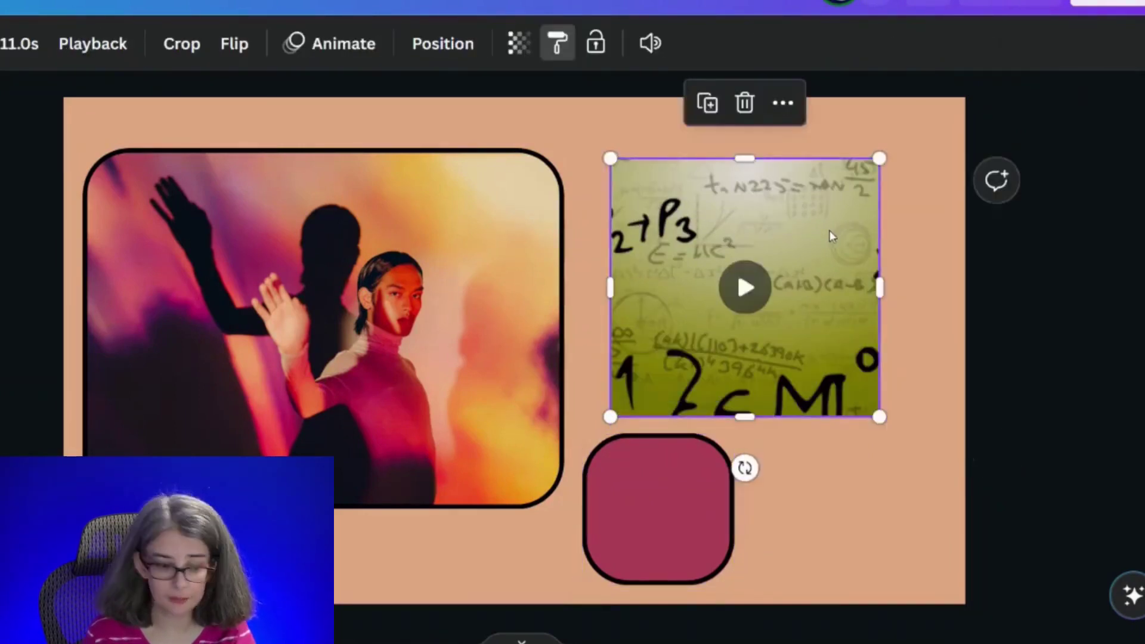
pyautogui.click(904, 271)
pyautogui.click(759, 344)
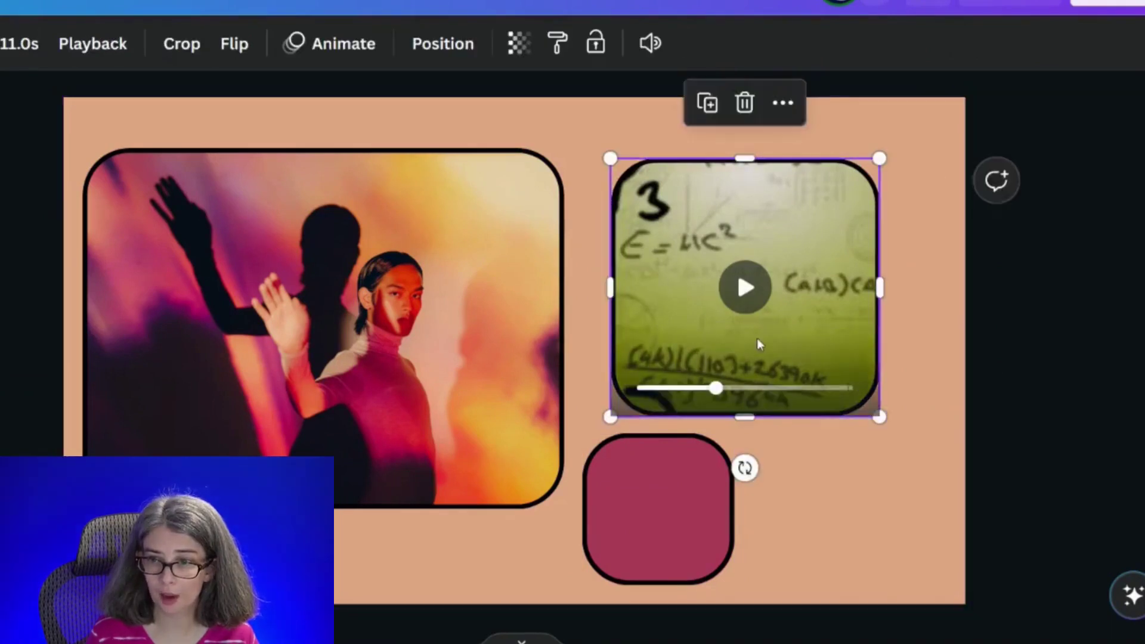
pyautogui.moveTo(613, 282); pyautogui.dragTo(638, 280)
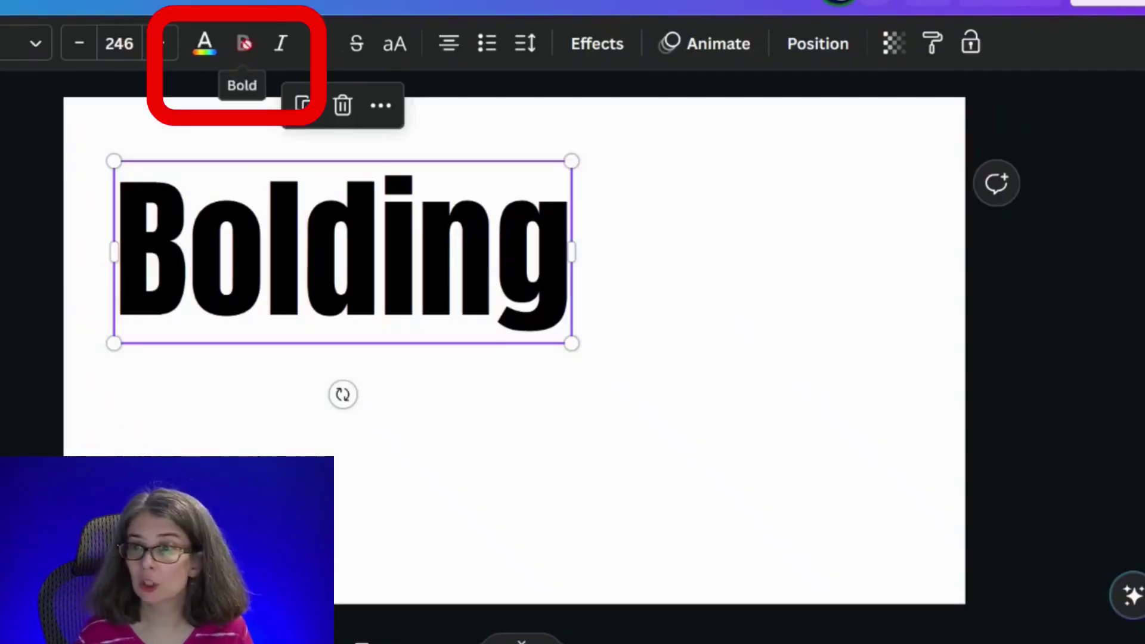
# - Add a black Outline effect to the Anton 'Bolding' heading with thickness 13
pyautogui.click(583, 47)
pyautogui.click(0, 355)
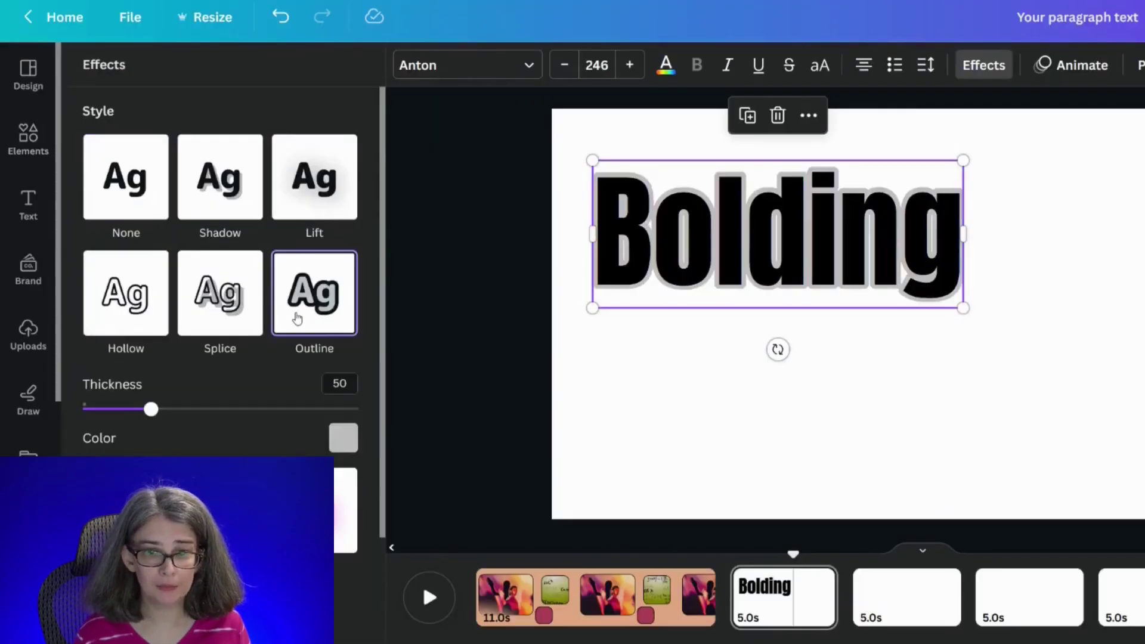
pyautogui.moveTo(143, 411); pyautogui.dragTo(116, 417)
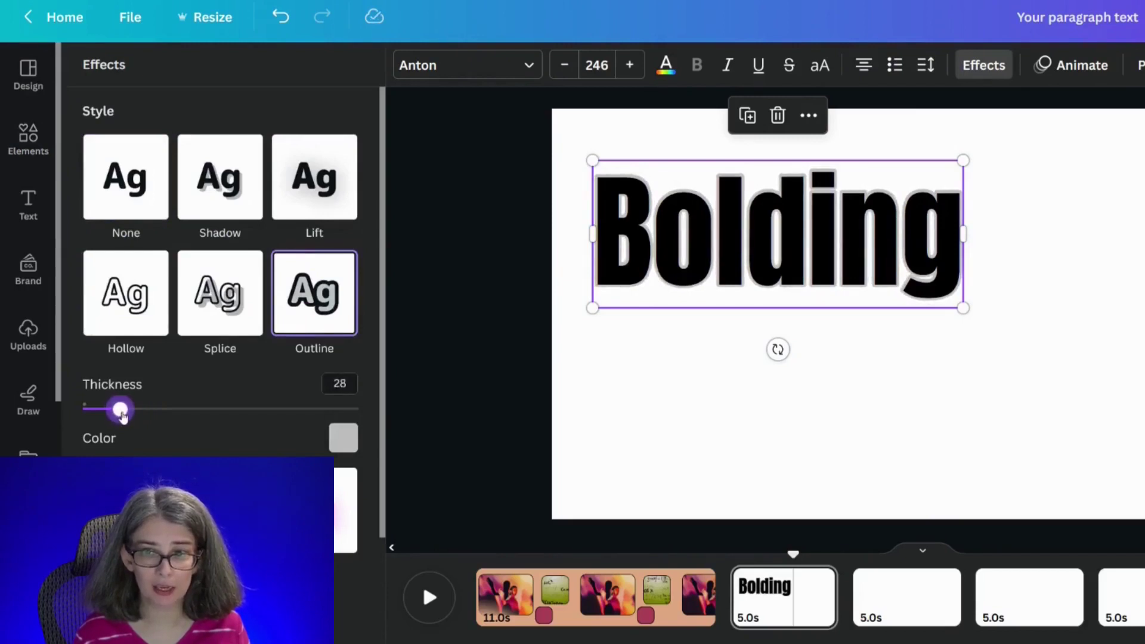
pyautogui.click(344, 438)
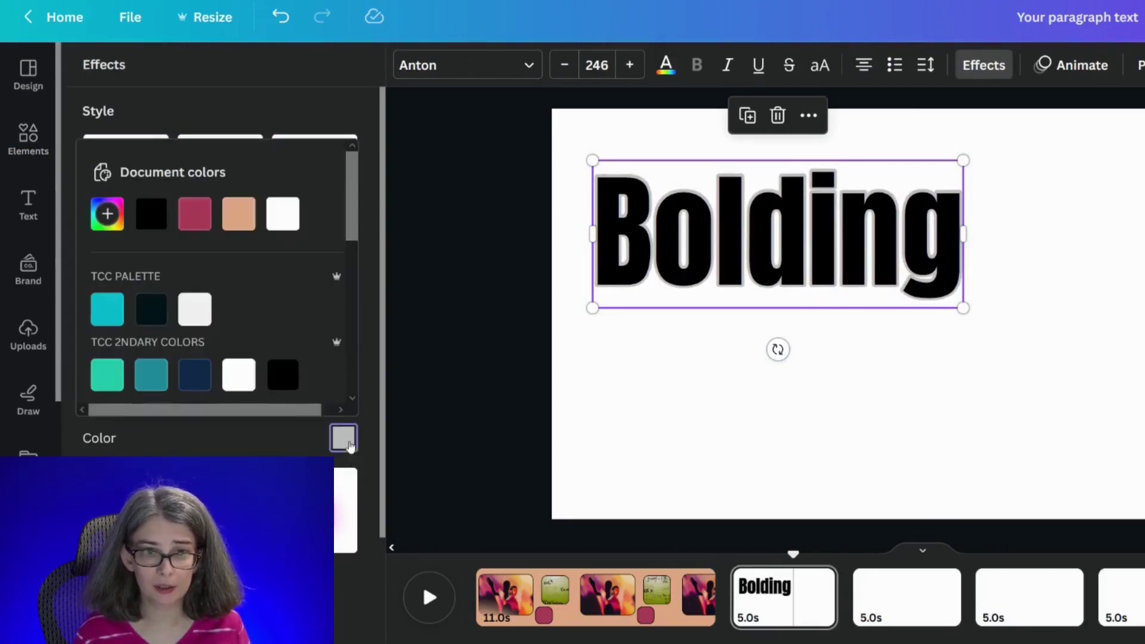
pyautogui.click(153, 216)
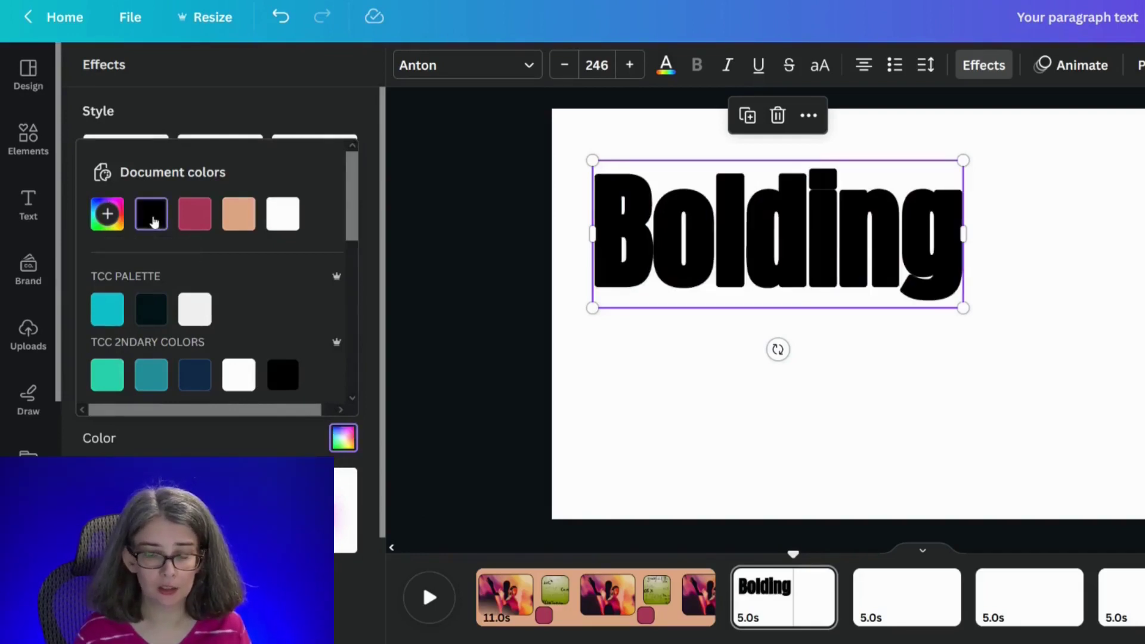
pyautogui.click(243, 441)
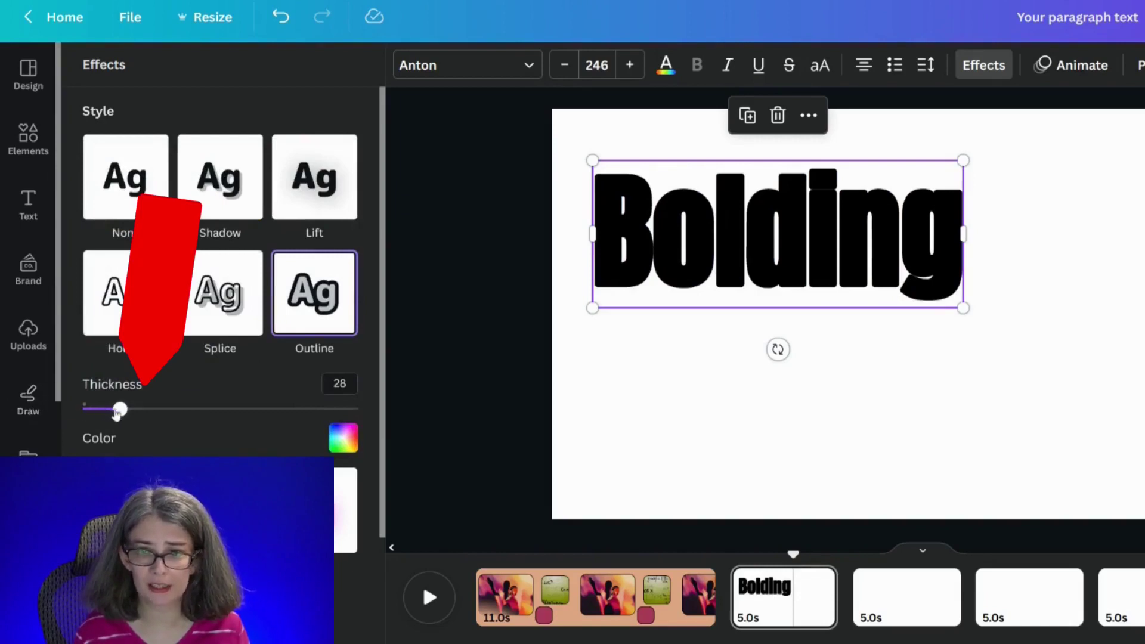
pyautogui.moveTo(117, 411); pyautogui.dragTo(101, 411)
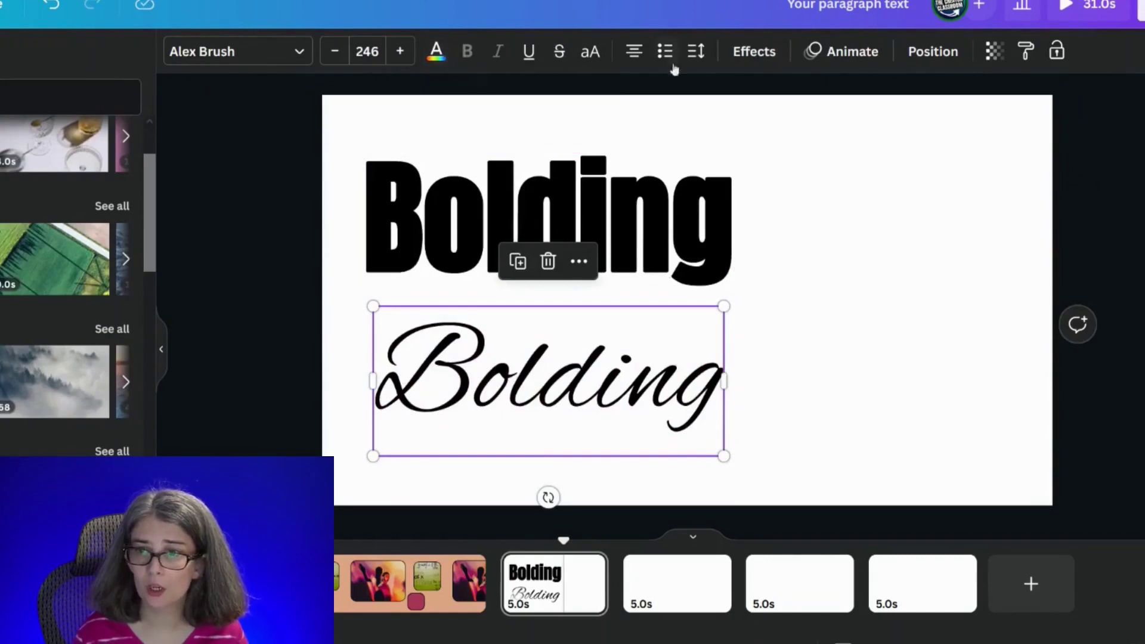
# - Give the Alex Brush 'Bolding' text a black Outline effect of thickness about 27
pyautogui.click(754, 52)
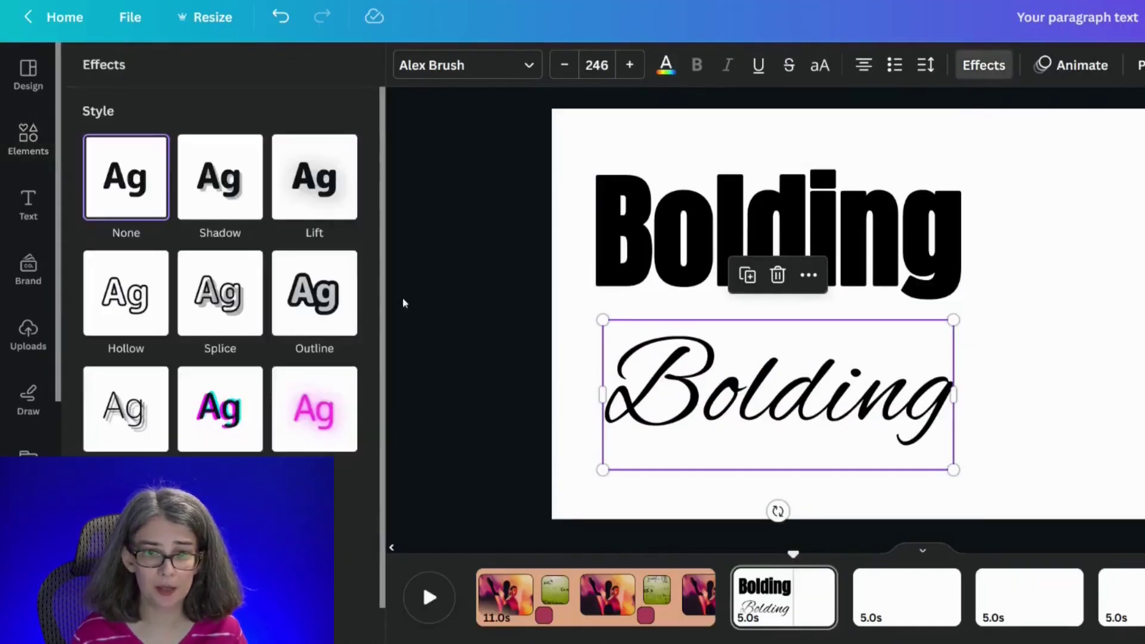
pyautogui.click(329, 306)
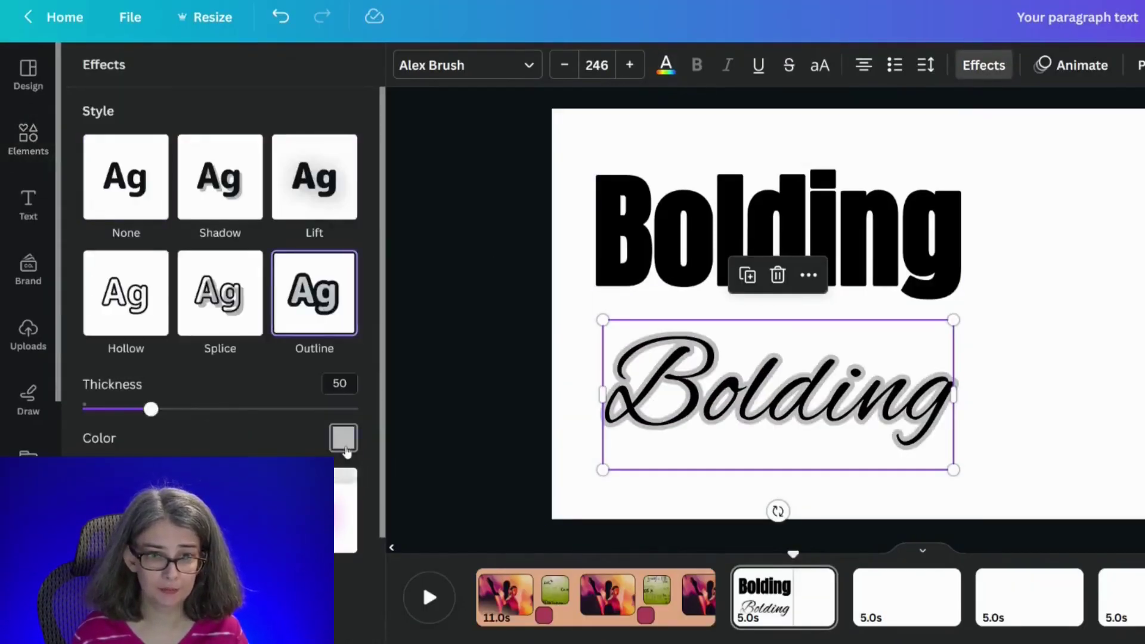
pyautogui.click(344, 438)
pyautogui.click(152, 217)
pyautogui.click(226, 440)
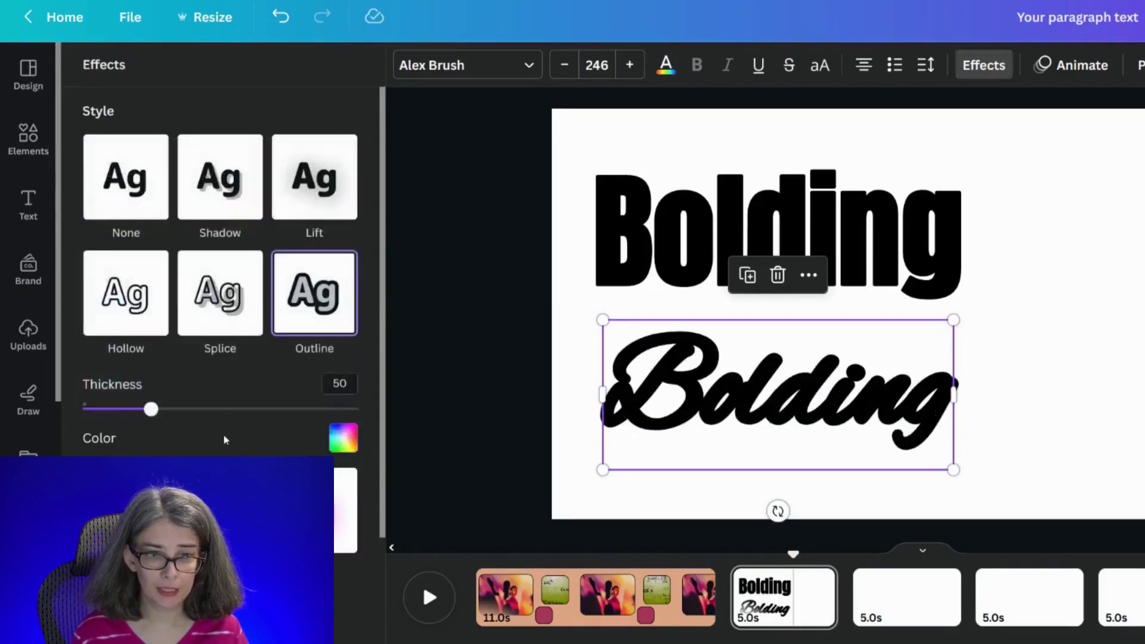
pyautogui.moveTo(154, 412); pyautogui.dragTo(124, 409)
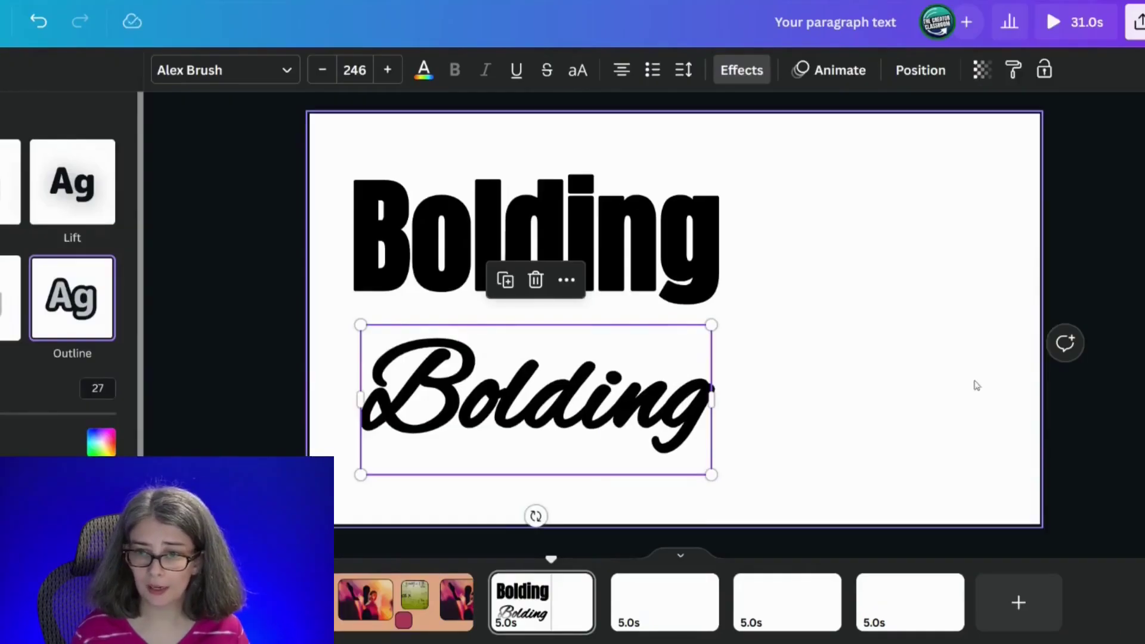
pyautogui.click(1144, 373)
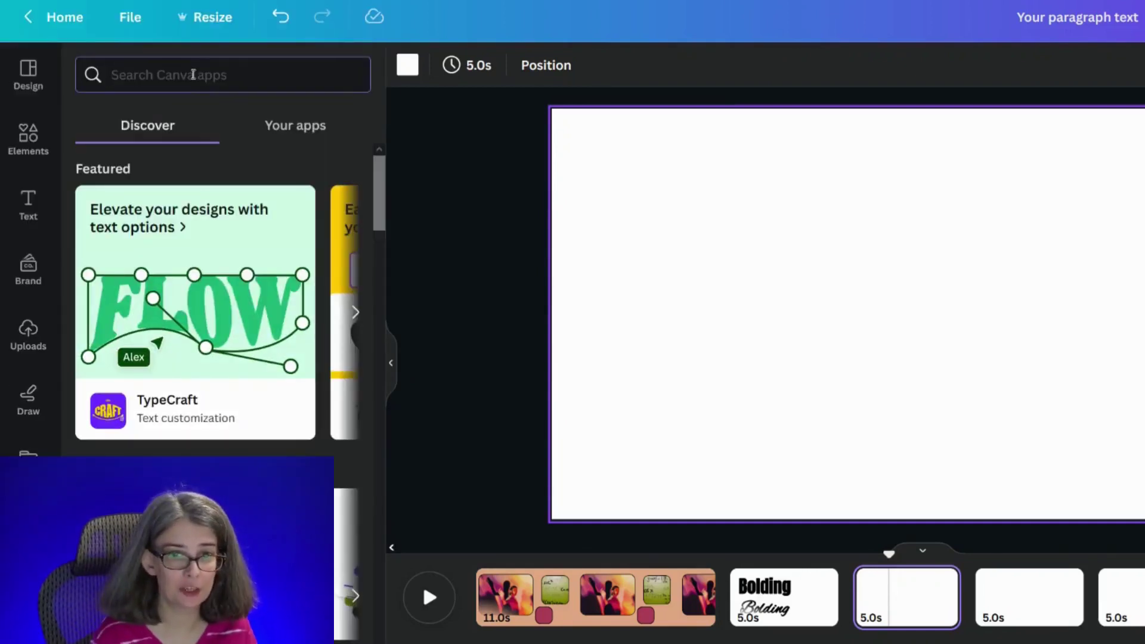
# - Search apps for 'typecraft', open TypeCraft, and replace its sample text with YOUTUBE
pyautogui.write('typel')
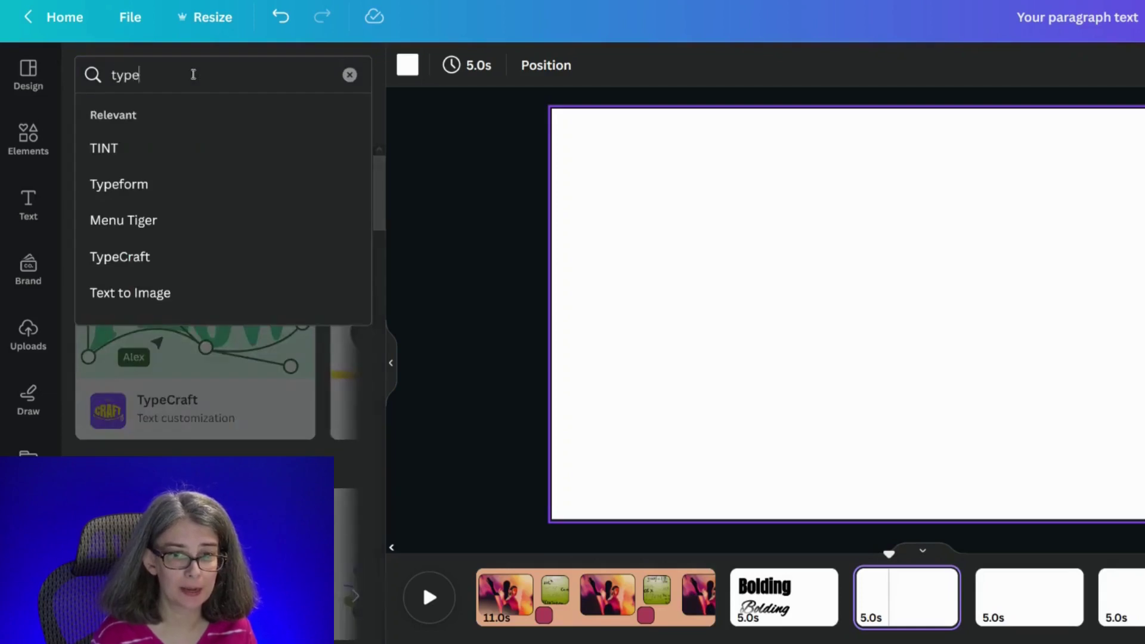
pyautogui.press('BackSpace')
pyautogui.write('craft')
pyautogui.press('Return')
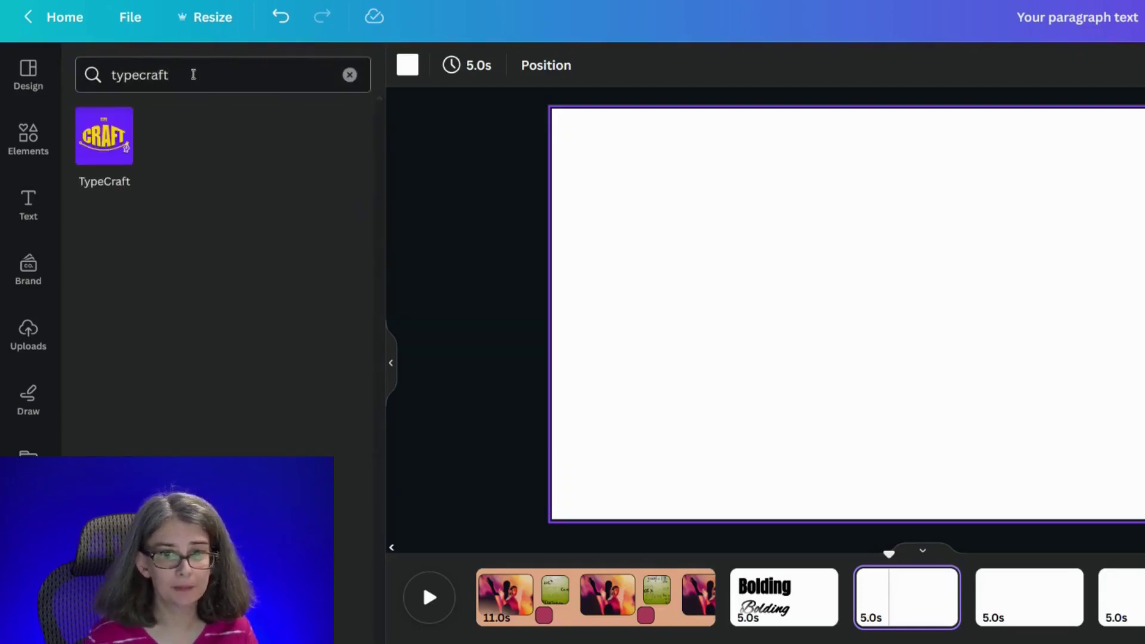
pyautogui.click(106, 143)
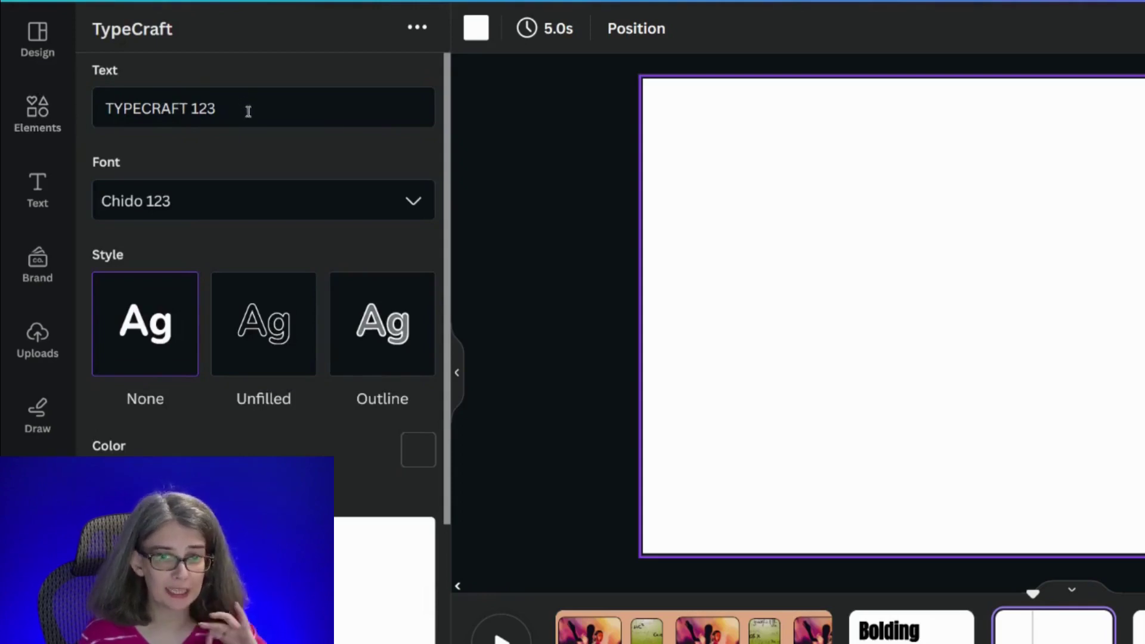
pyautogui.moveTo(248, 111); pyautogui.dragTo(36, 73)
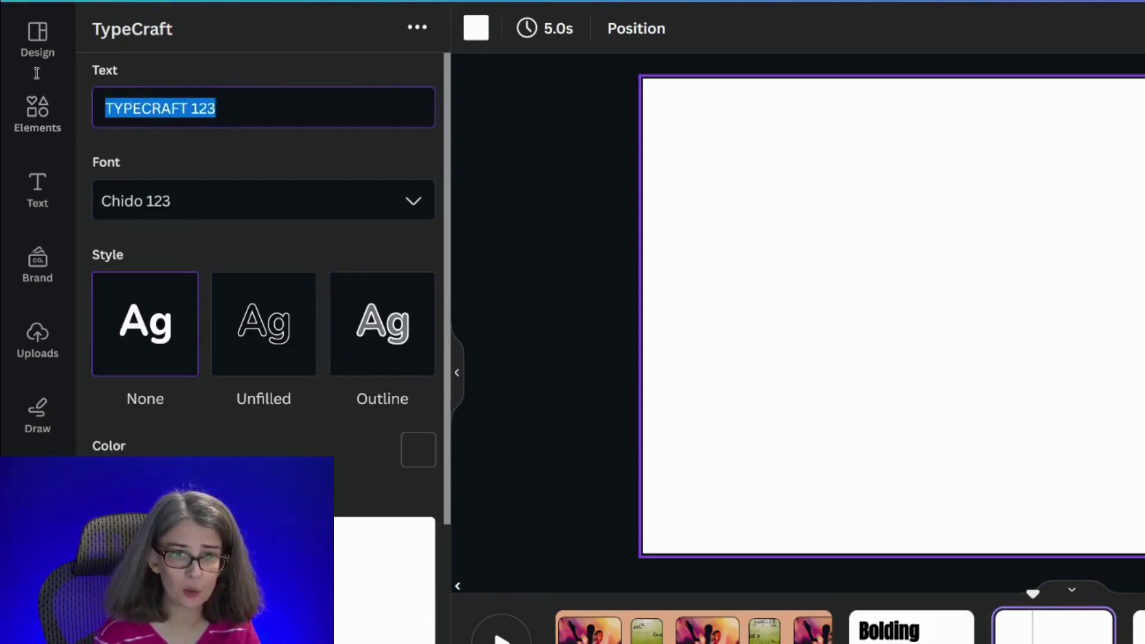
pyautogui.write('YOUTUBE')
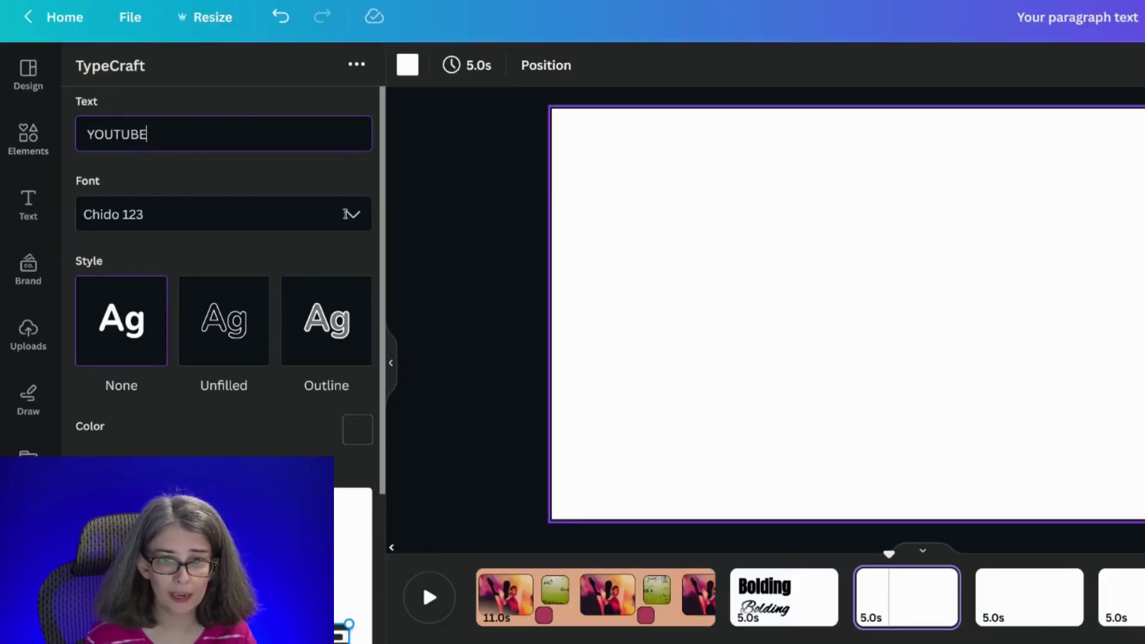
# - Set the TypeCraft font to Cubao 123
pyautogui.click(346, 214)
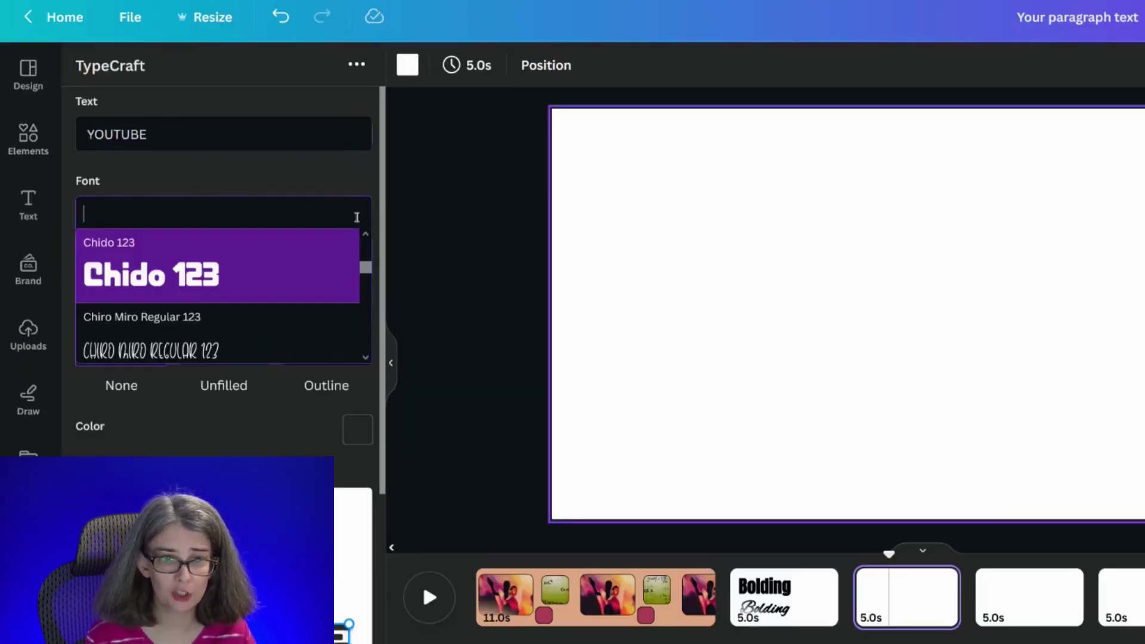
pyautogui.scroll(-3, 206, 322)
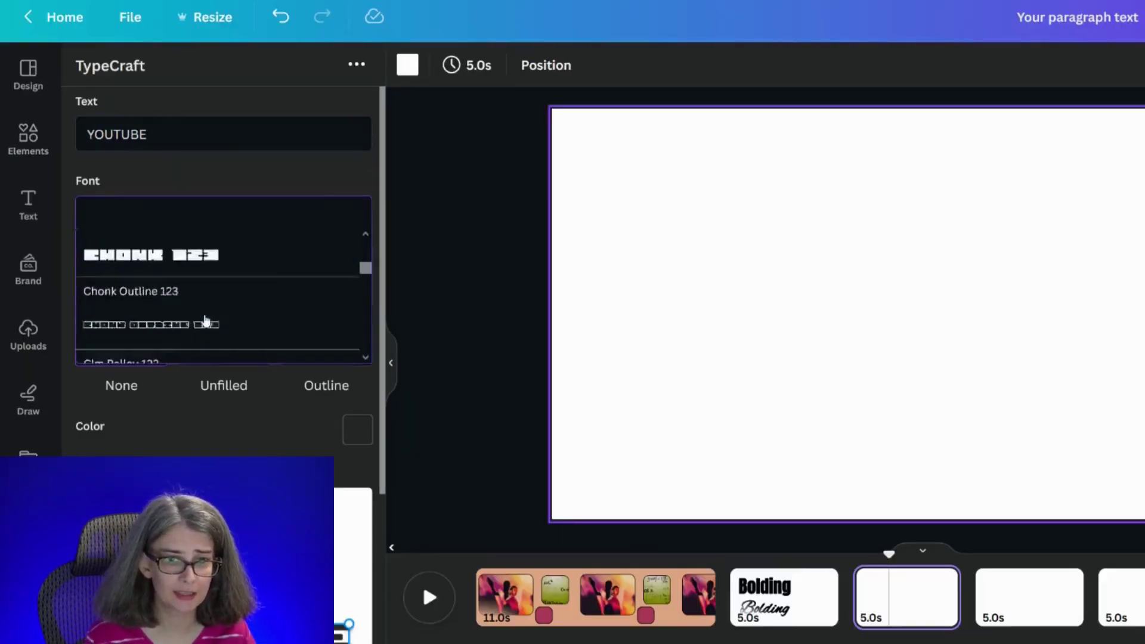
pyautogui.scroll(-3, 202, 314)
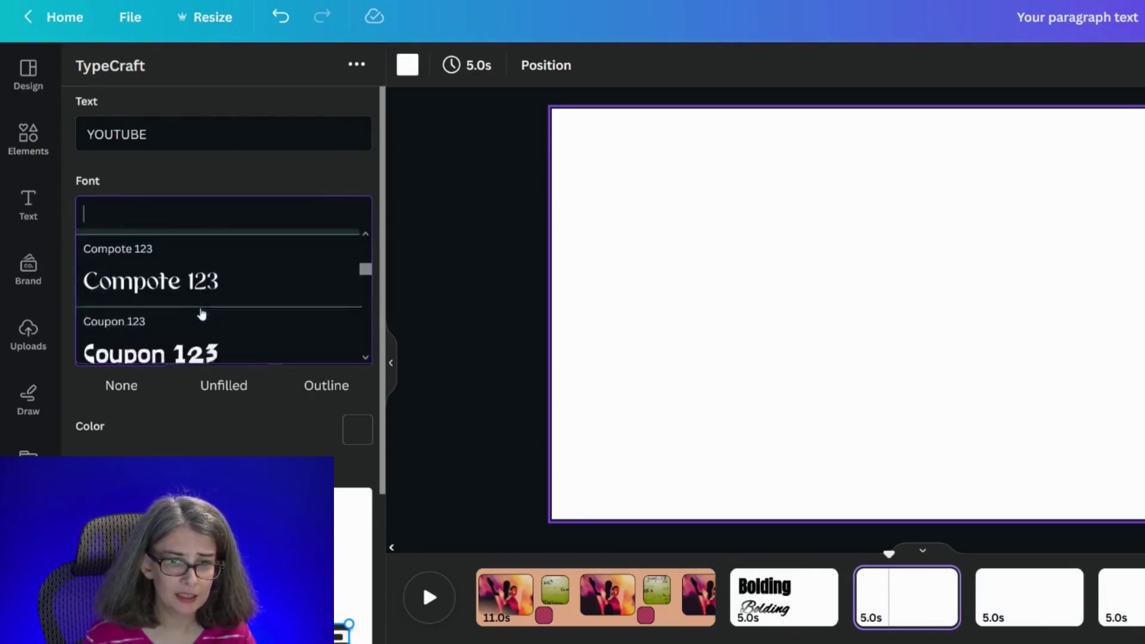
pyautogui.scroll(-1, 198, 328)
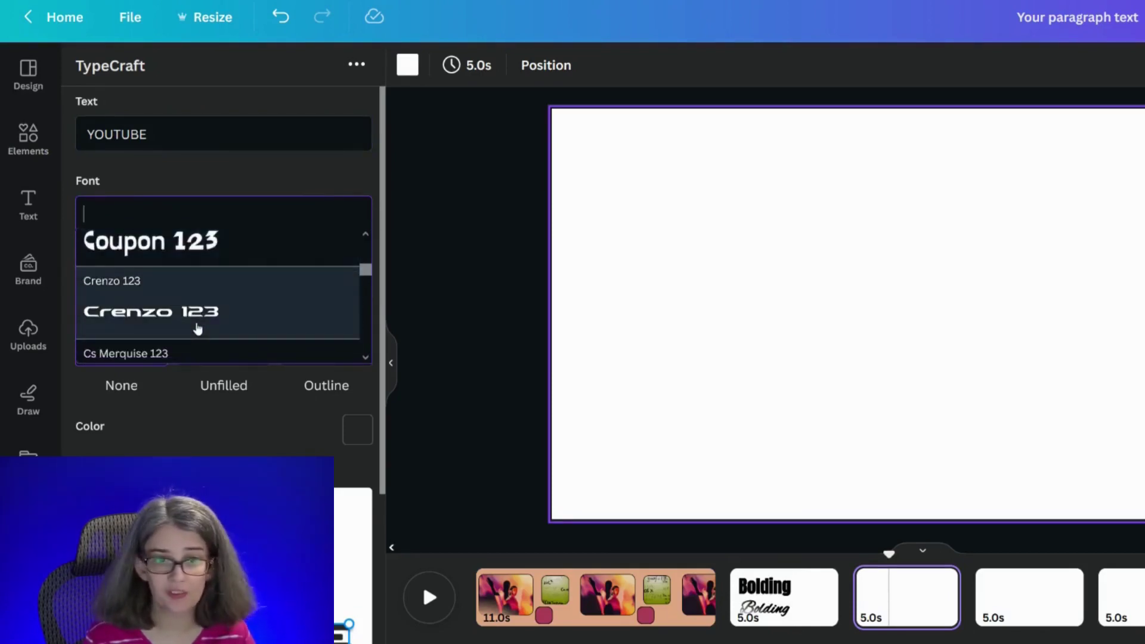
pyautogui.scroll(-3, 197, 328)
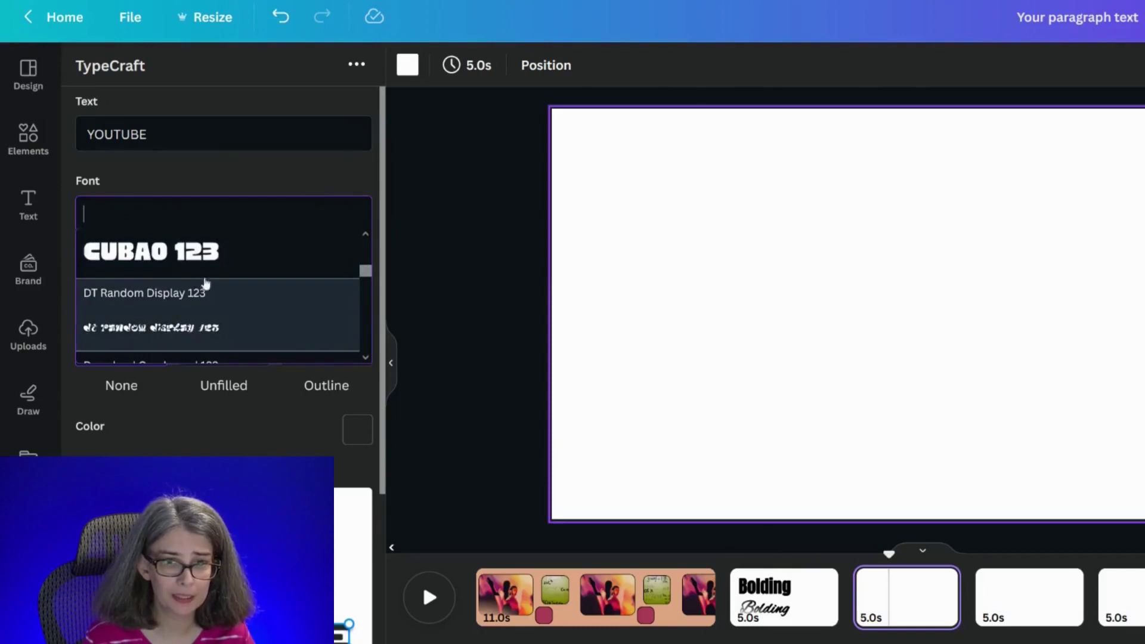
pyautogui.click(209, 260)
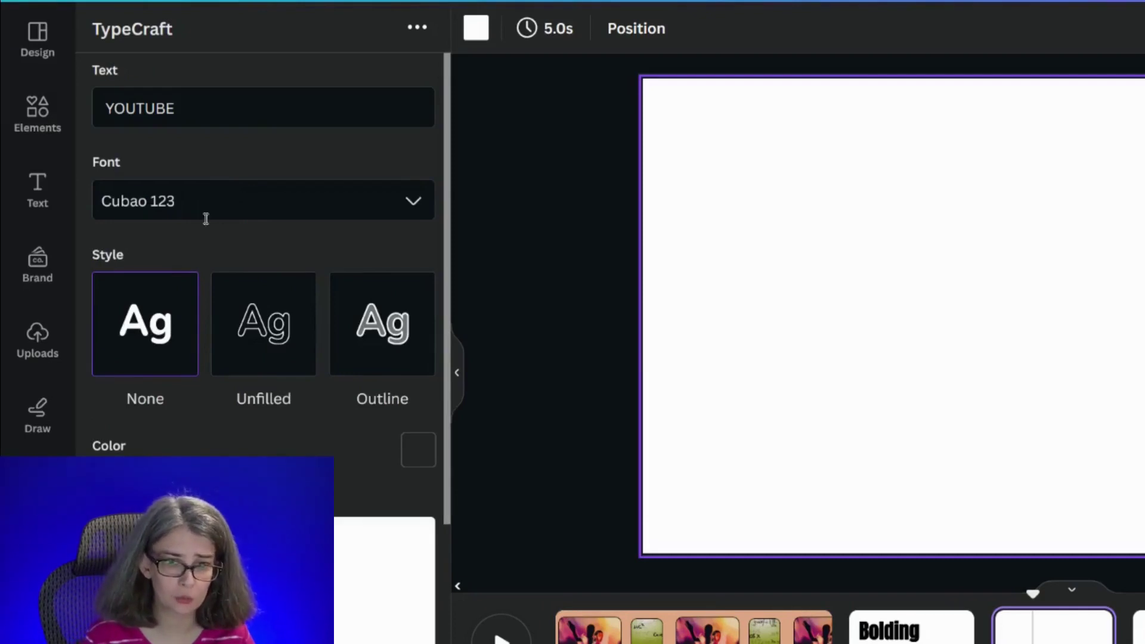
# - Preview YOUTUBE in the Unfilled style
pyautogui.scroll(-2, 260, 328)
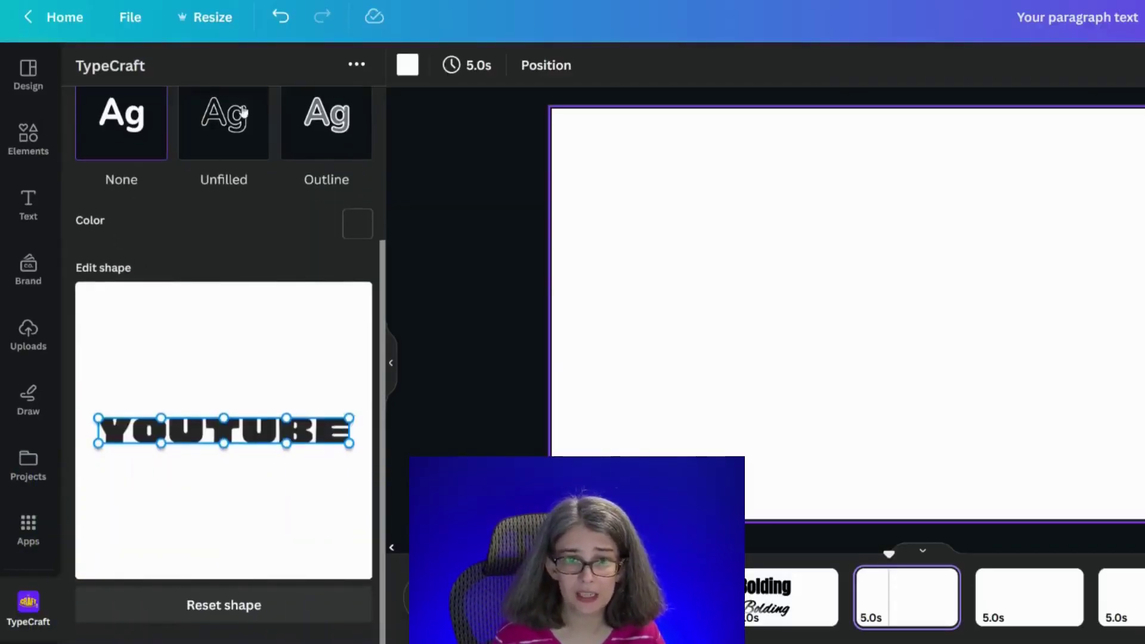
pyautogui.scroll(2, 328, 179)
pyautogui.click(352, 219)
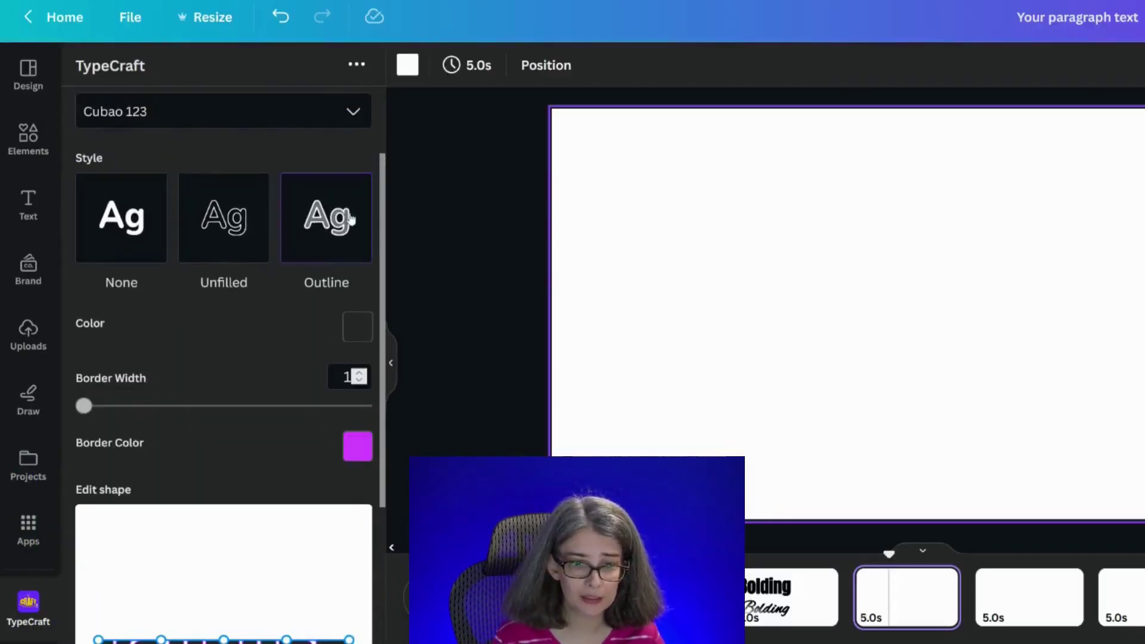
# - Return YOUTUBE to the filled style and drag the shape's top node up into an arch
pyautogui.click(117, 225)
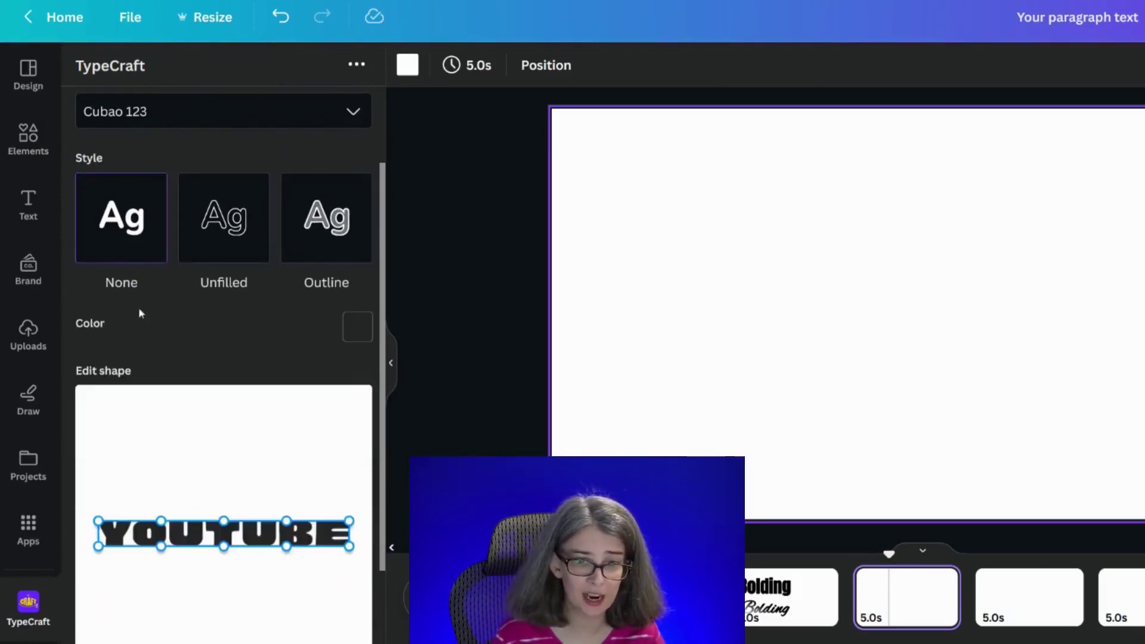
pyautogui.scroll(-2, 138, 307)
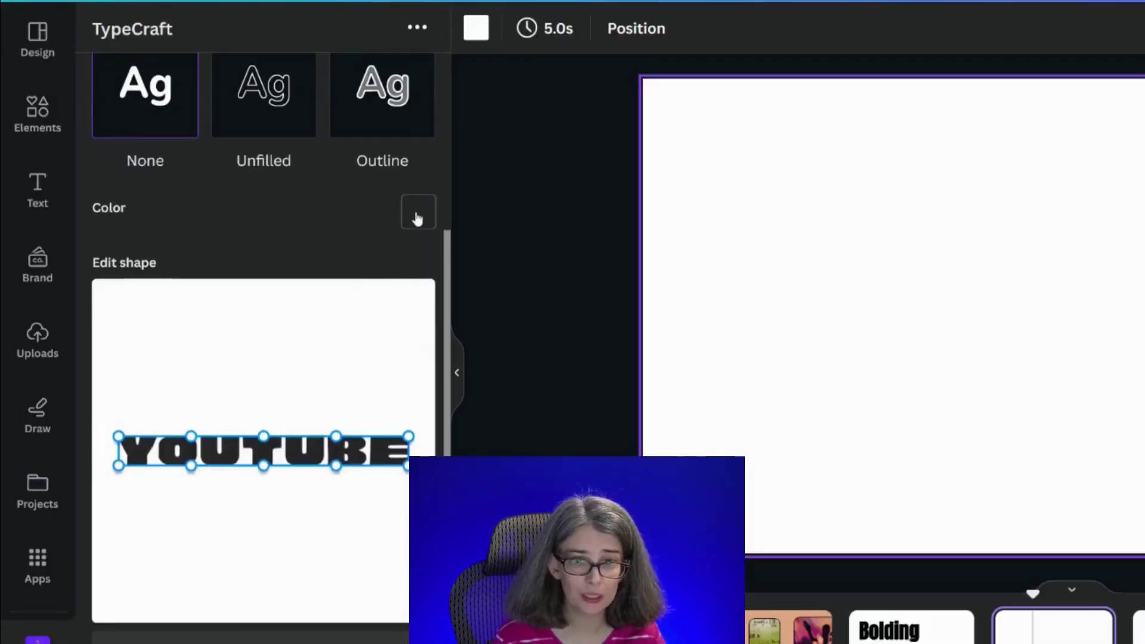
pyautogui.click(417, 214)
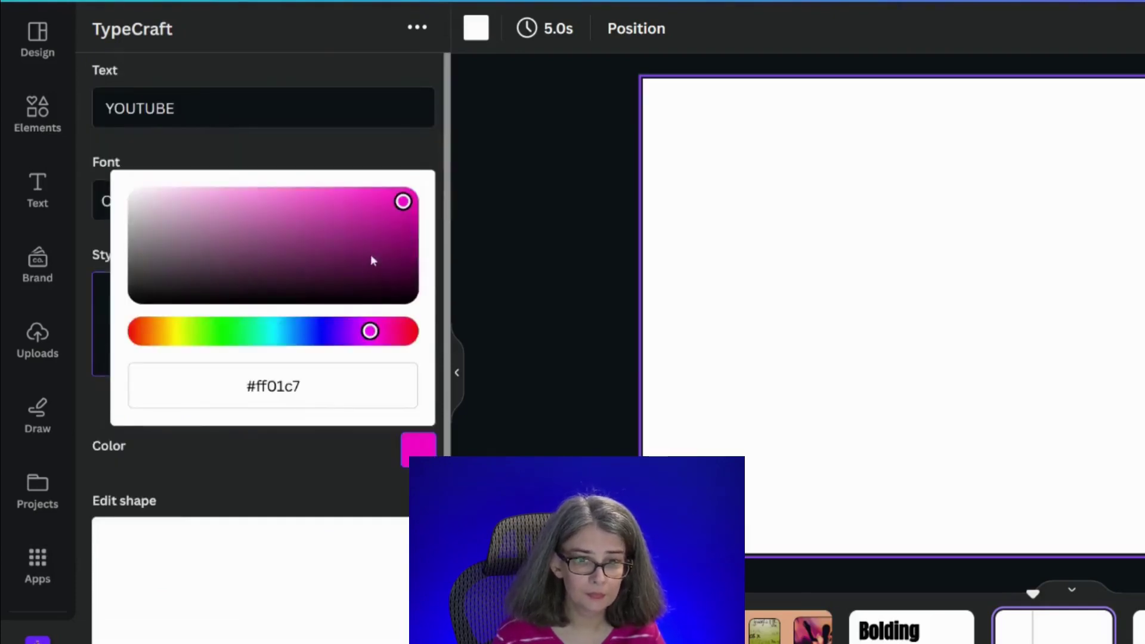
pyautogui.scroll(-5, 371, 260)
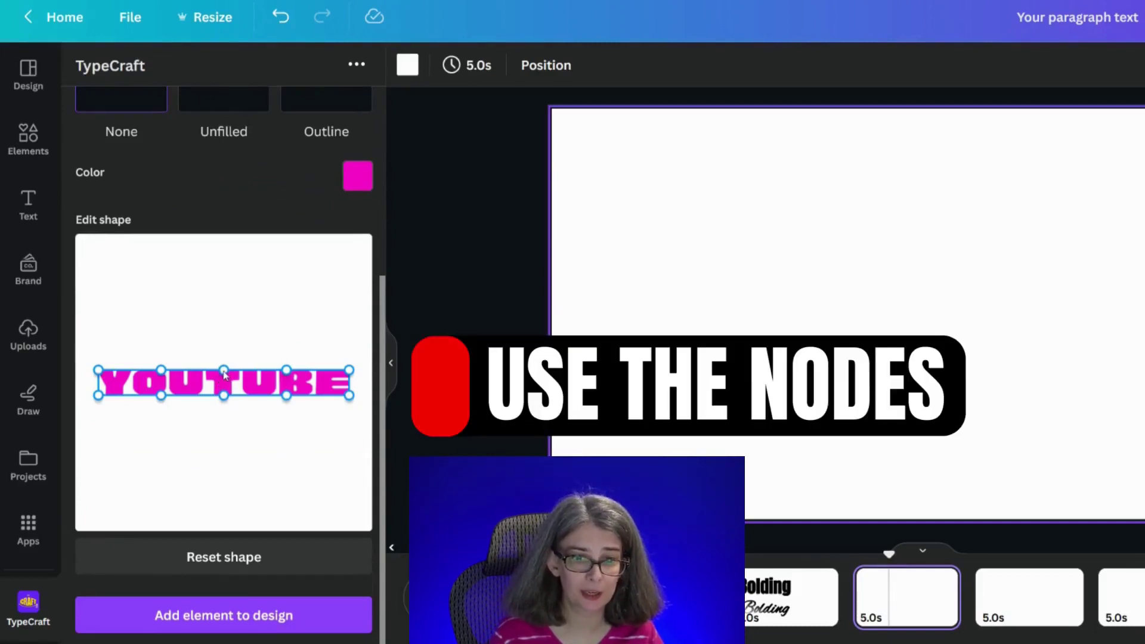
pyautogui.moveTo(225, 369); pyautogui.dragTo(223, 285)
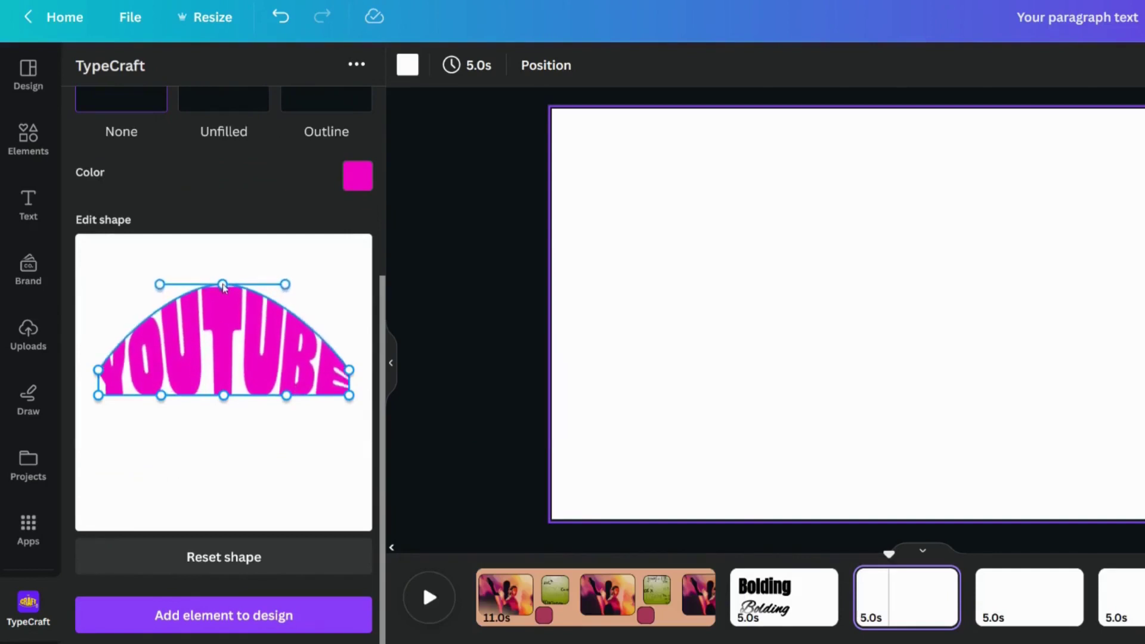
# - Add the arched YOUTUBE to the slide and update its colour to red #ff0101
pyautogui.click(215, 620)
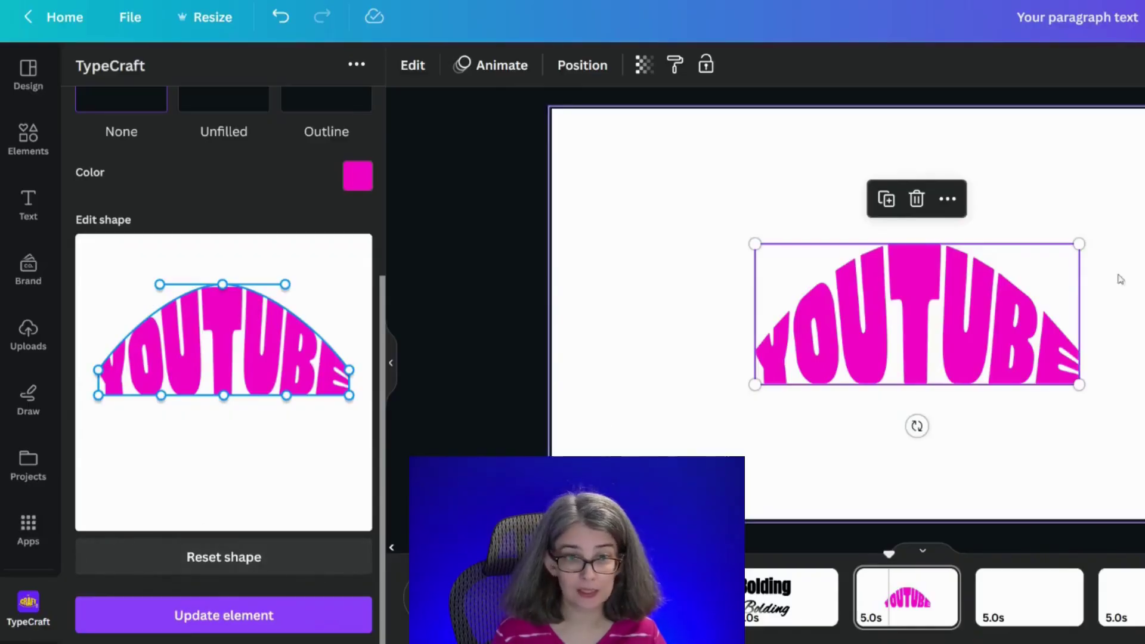
pyautogui.click(357, 177)
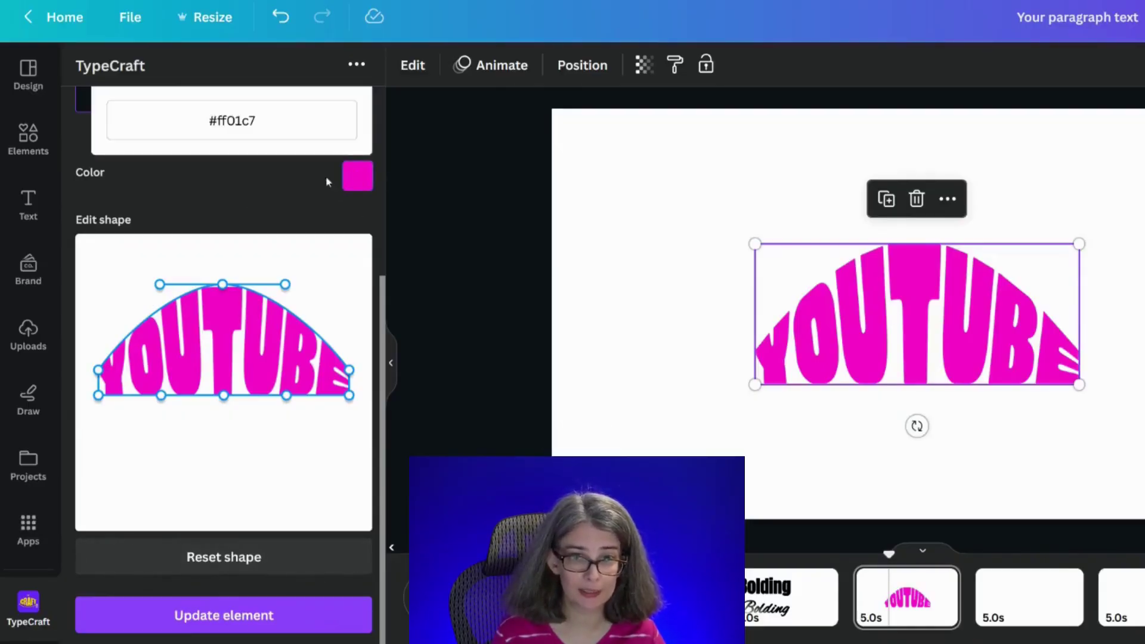
pyautogui.click(352, 280)
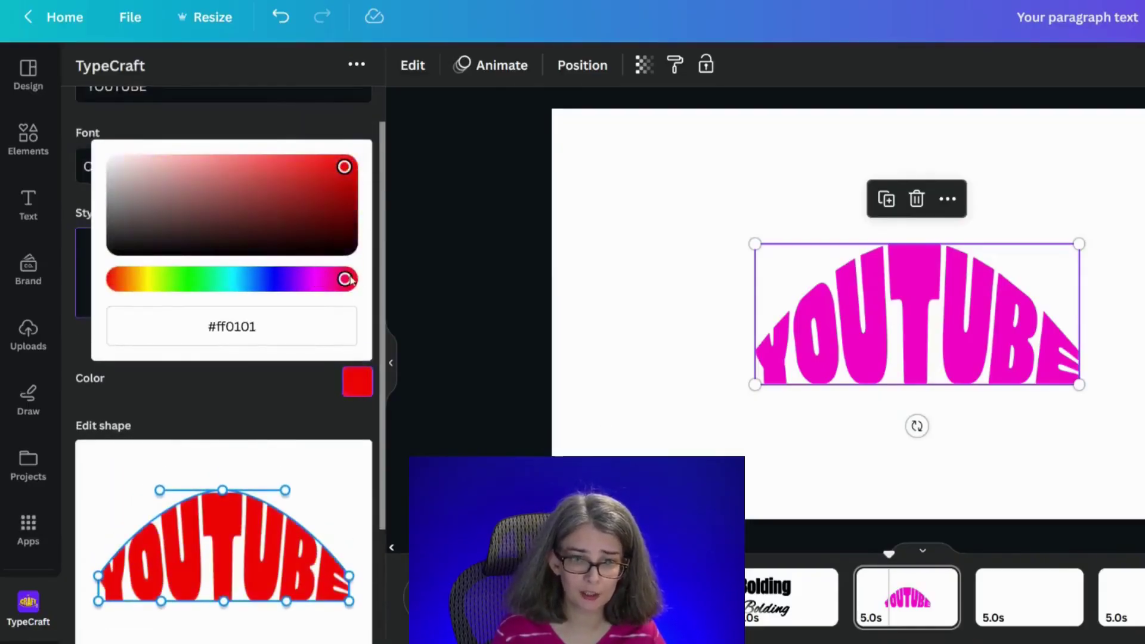
pyautogui.scroll(-3, 330, 443)
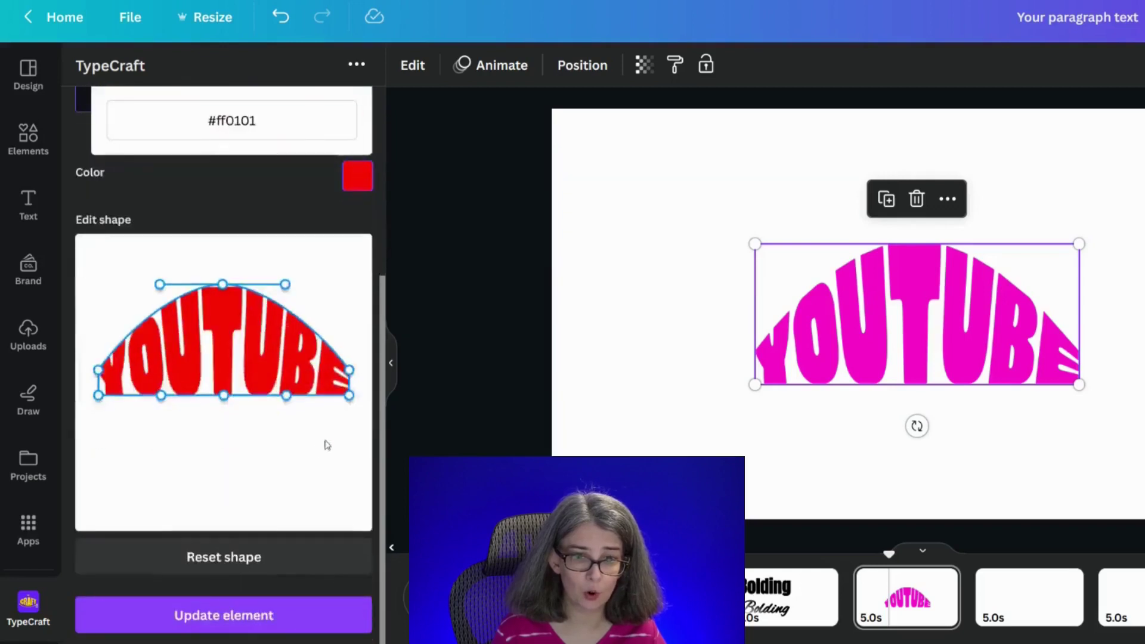
pyautogui.click(237, 616)
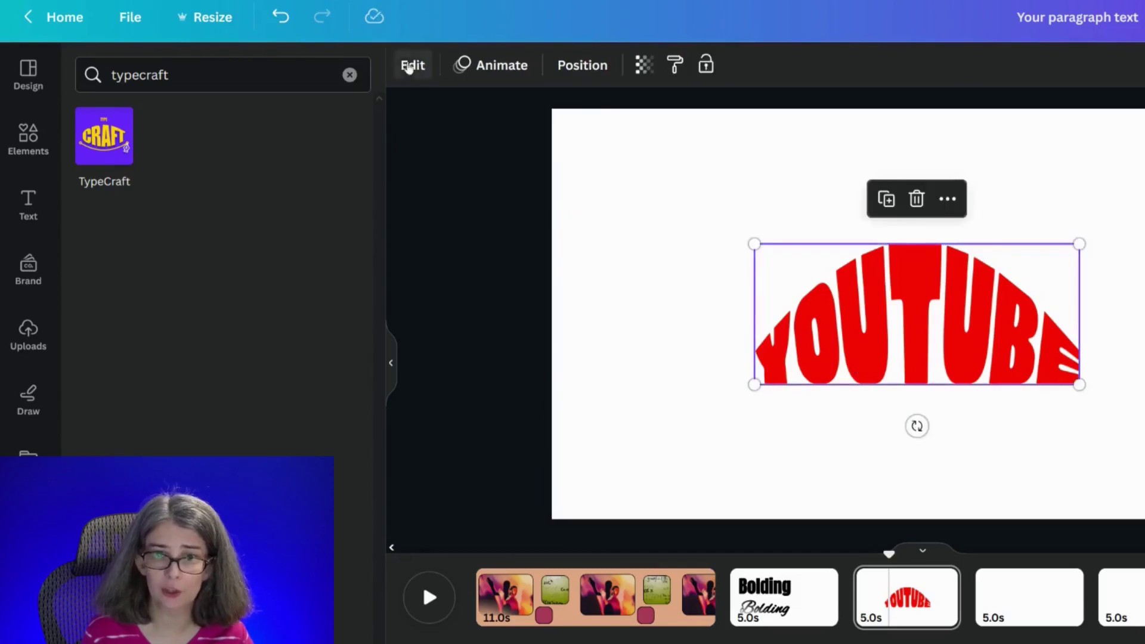
# - Reopen TypeCraft on the red YOUTUBE lettering to show its Cubao 123 settings, then deselect it
pyautogui.click(413, 66)
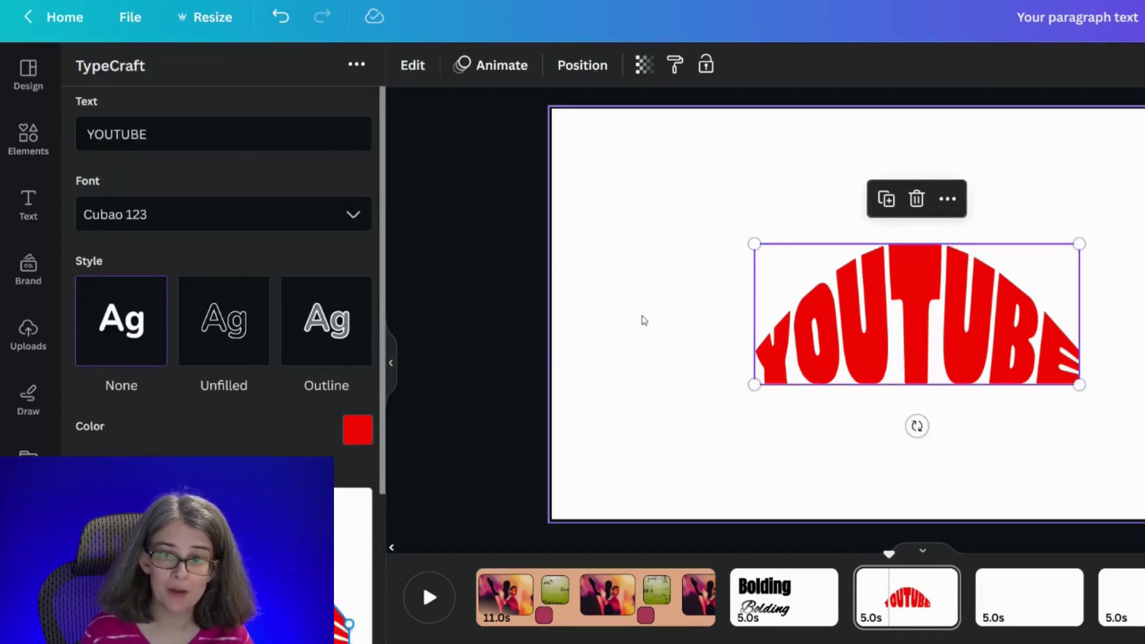
pyautogui.click(644, 321)
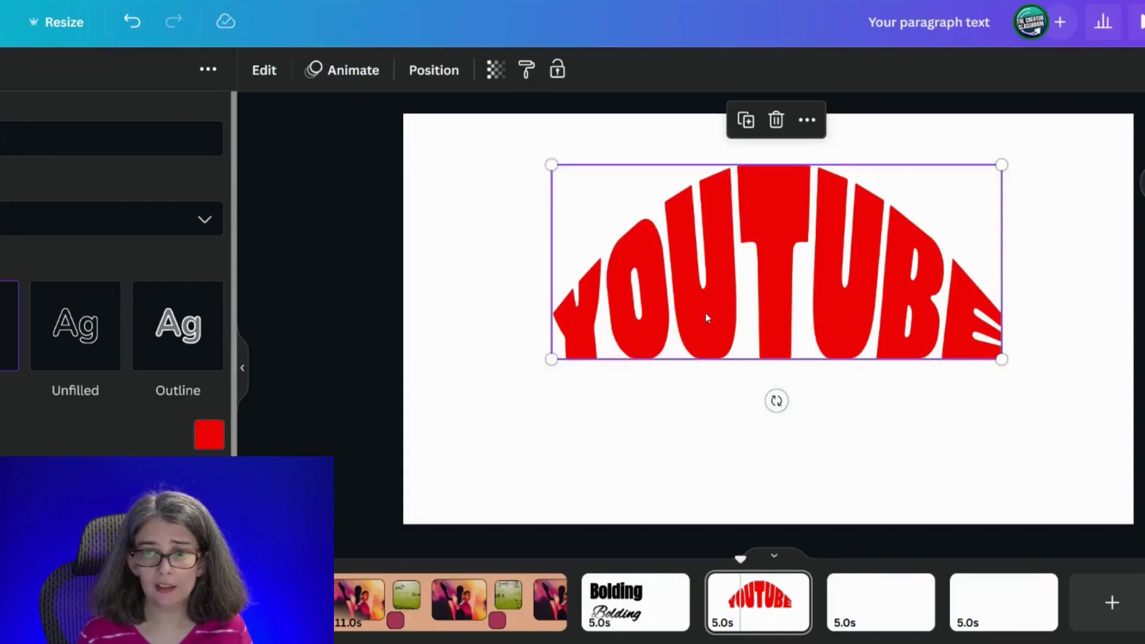
# - Add a square, flatten it into a thin tan bar below YOUTUBE, and select both together
pyautogui.click(708, 416)
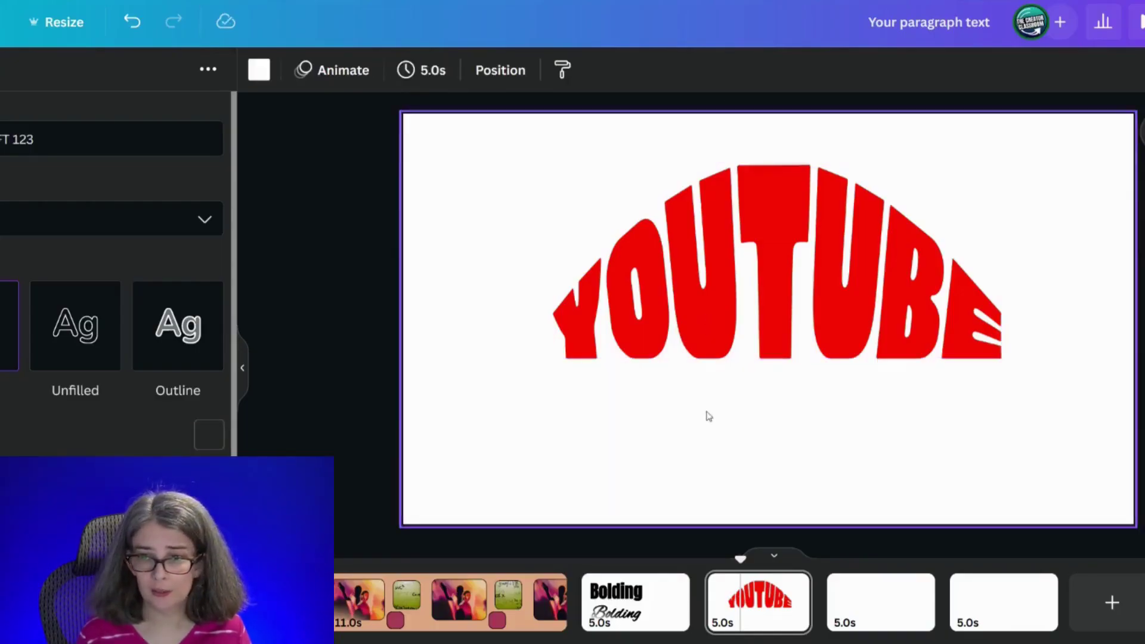
pyautogui.press('r')
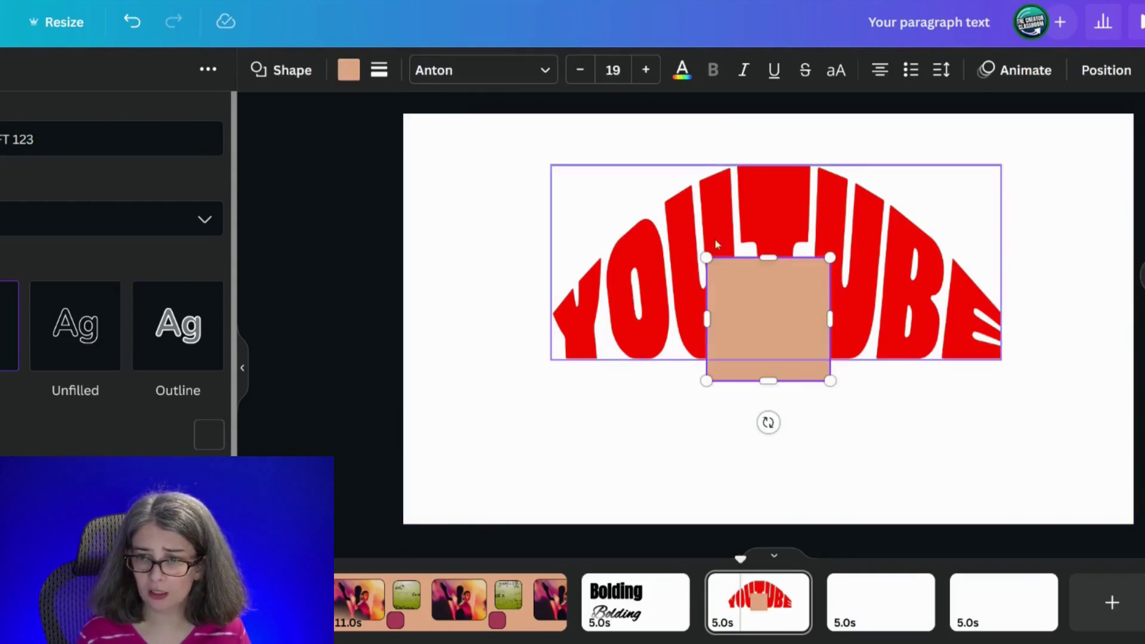
pyautogui.moveTo(768, 255); pyautogui.dragTo(769, 365)
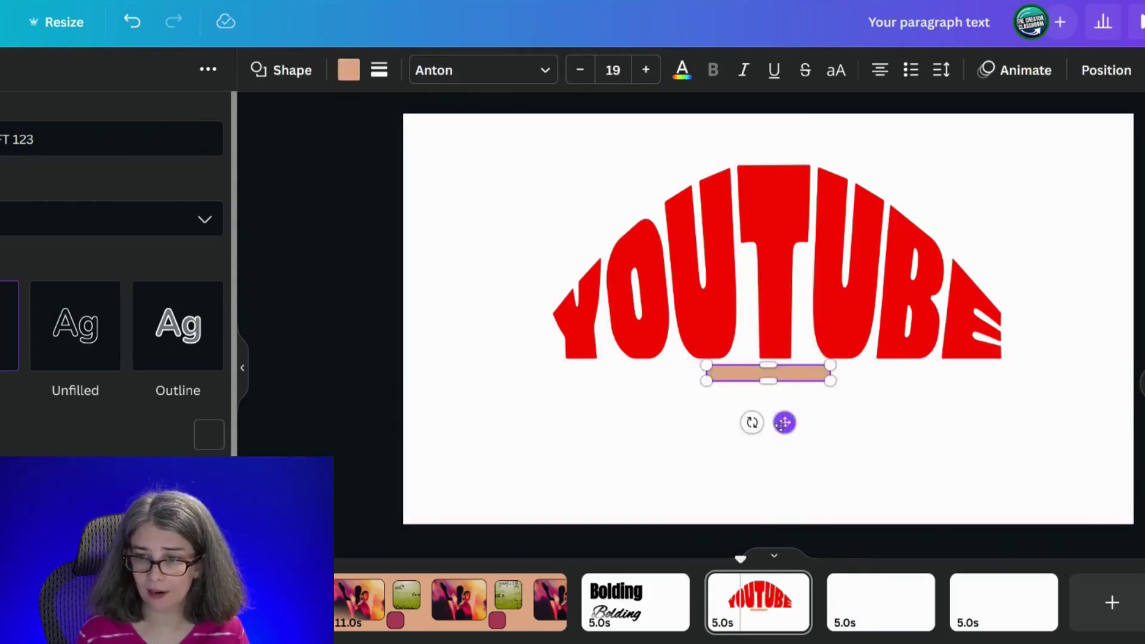
pyautogui.moveTo(785, 423); pyautogui.dragTo(778, 527)
pyautogui.click(587, 486)
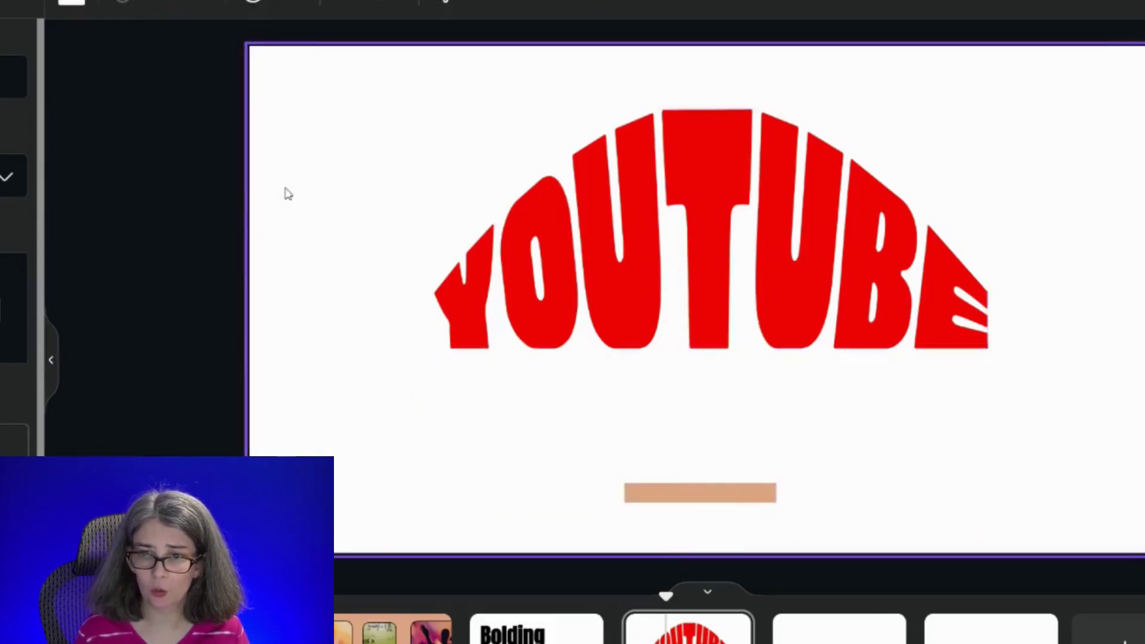
pyautogui.moveTo(322, 174); pyautogui.dragTo(910, 514)
# - Download the selection as a transparent PNG at size 3.125 (3,700 × 2,619 px)
pyautogui.rightClick(685, 254)
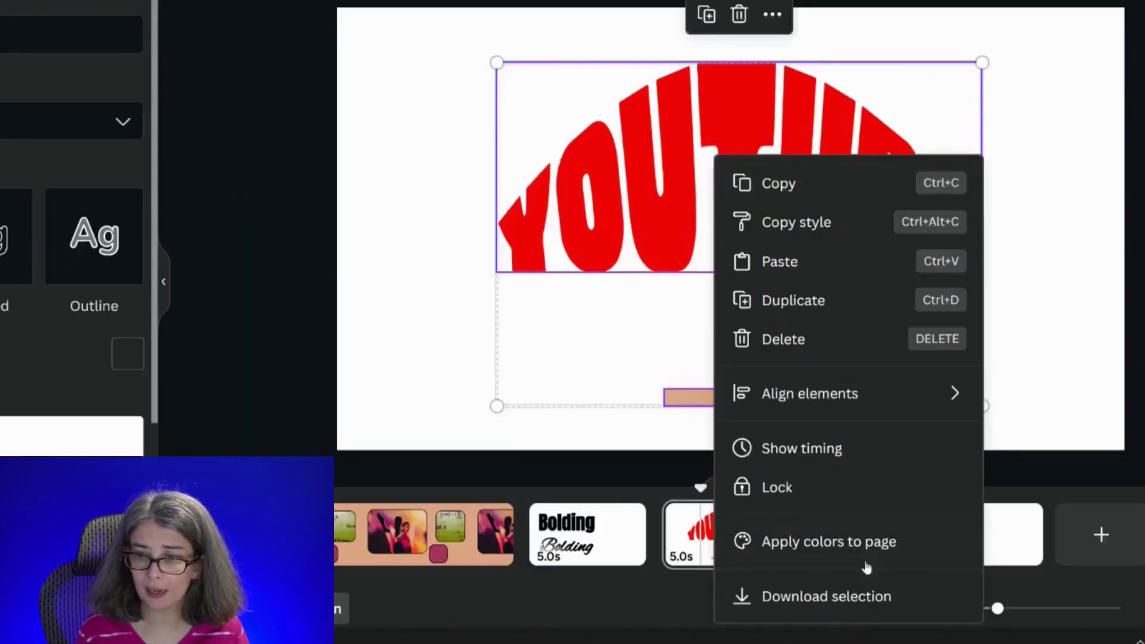
pyautogui.click(860, 596)
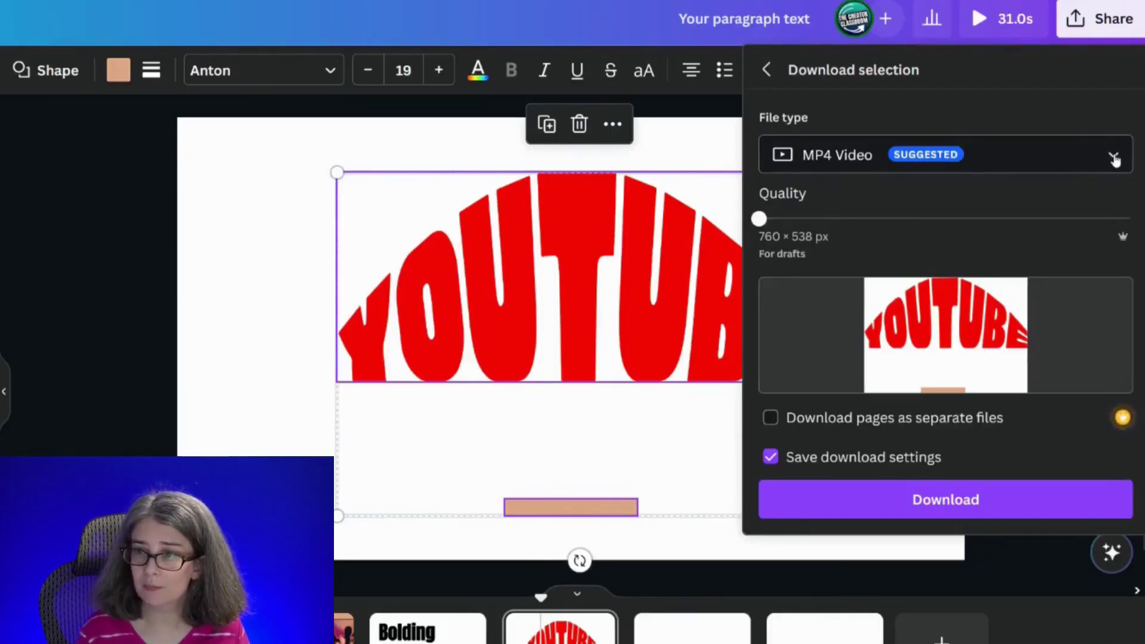
pyautogui.click(1113, 156)
pyautogui.click(903, 289)
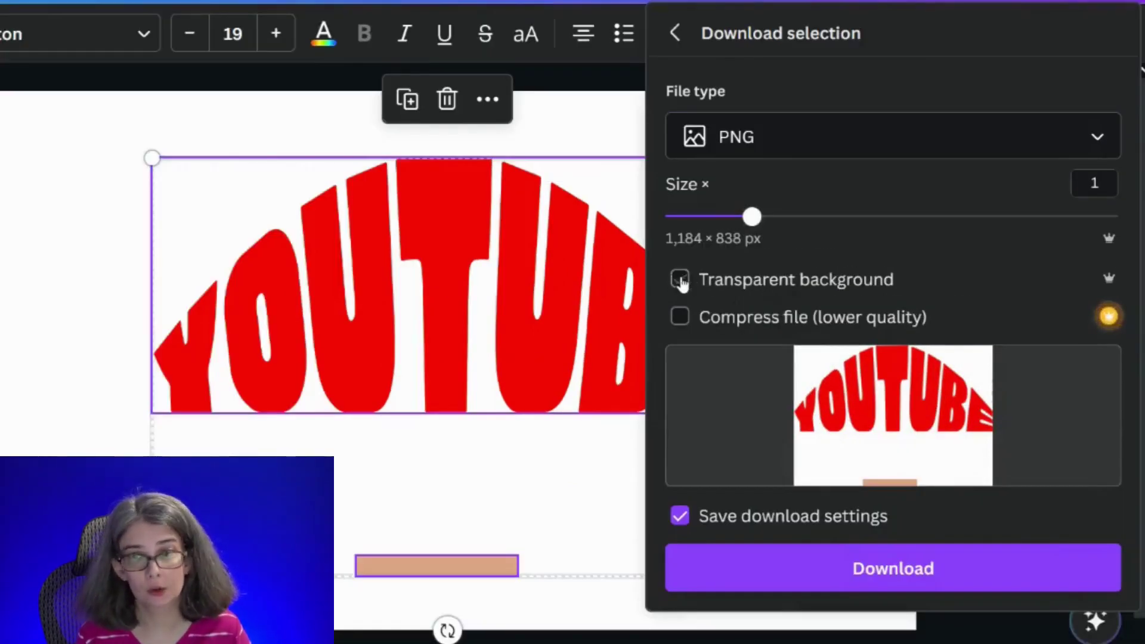
pyautogui.click(773, 218)
pyautogui.moveTo(783, 222); pyautogui.dragTo(1118, 217)
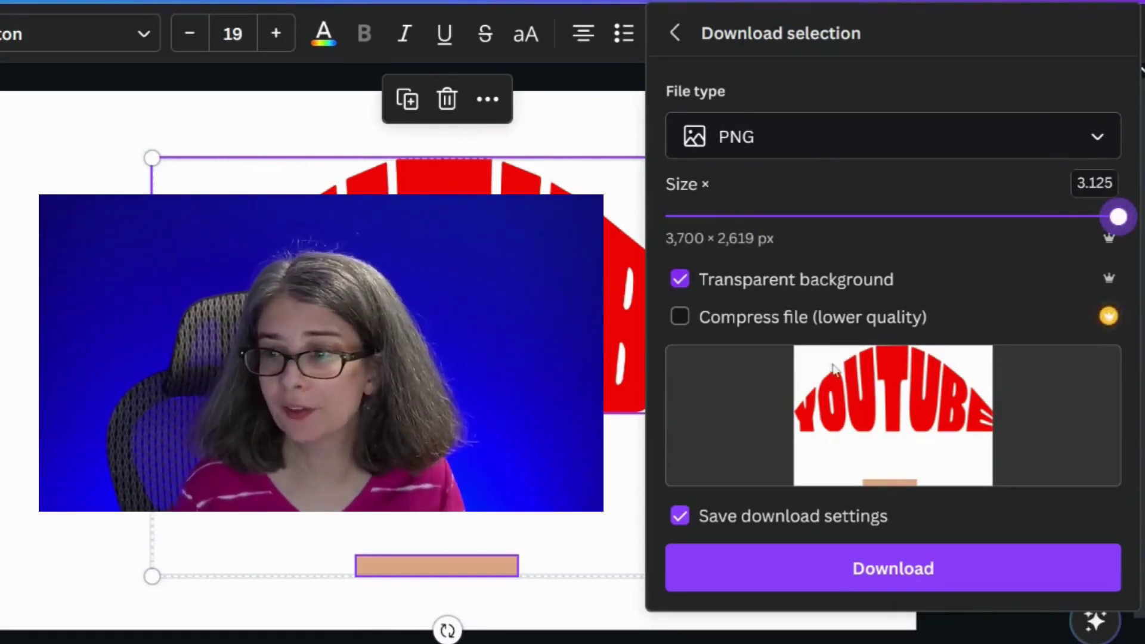
pyautogui.click(934, 588)
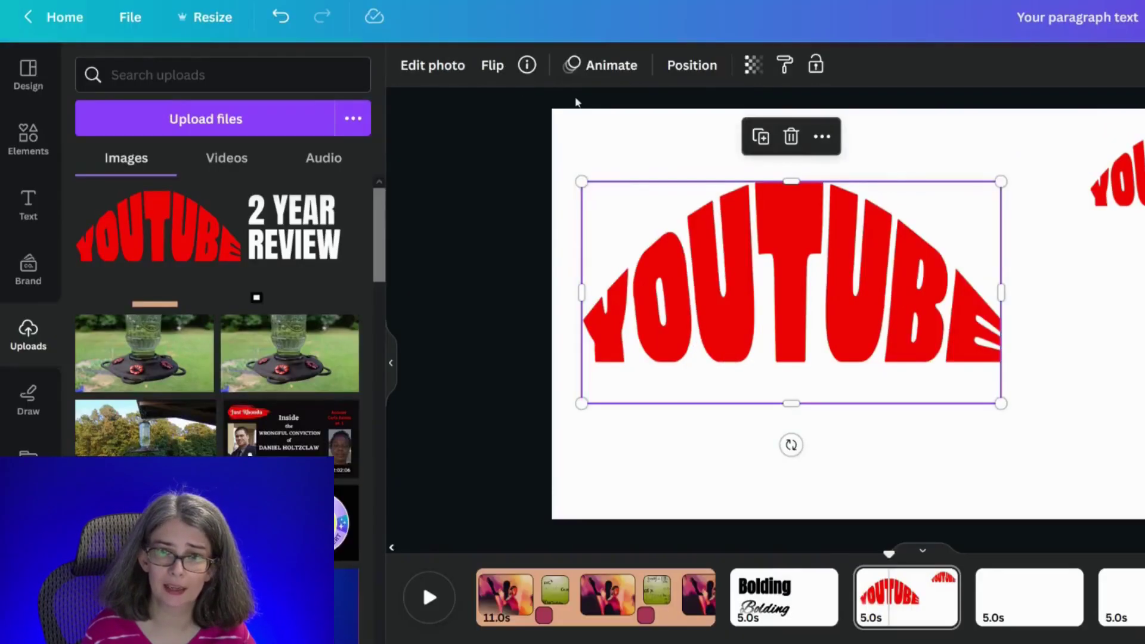
# - Open Edit photo for the re-uploaded YOUTUBE image
pyautogui.click(460, 77)
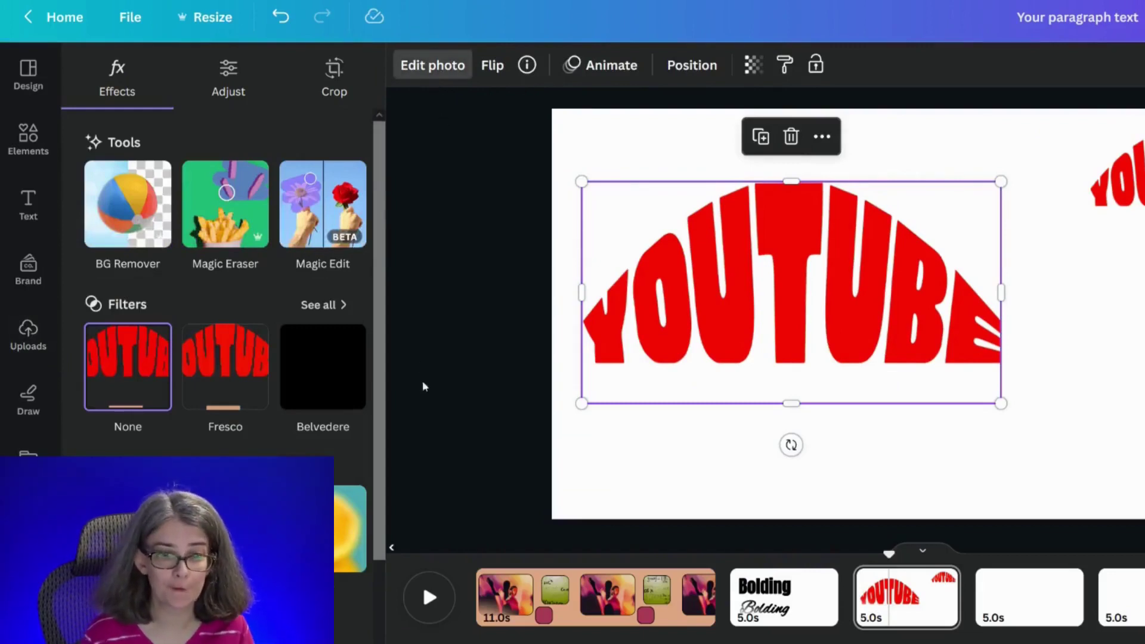
# - Apply a black Outline shadow at size 25 to the YOUTUBE image
pyautogui.click(116, 545)
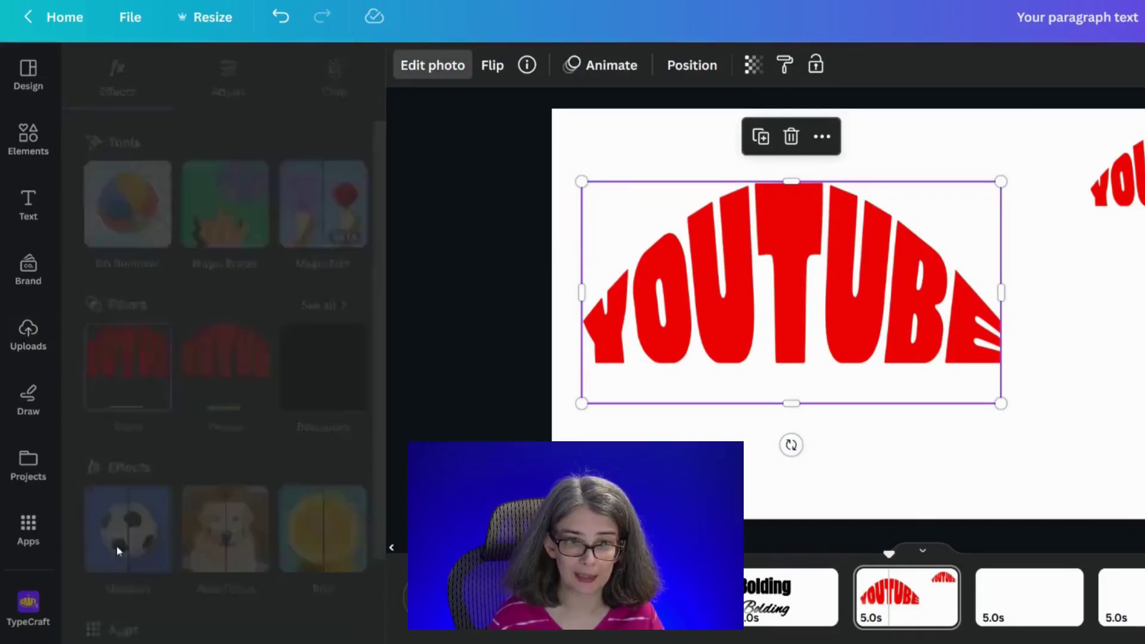
pyautogui.click(310, 306)
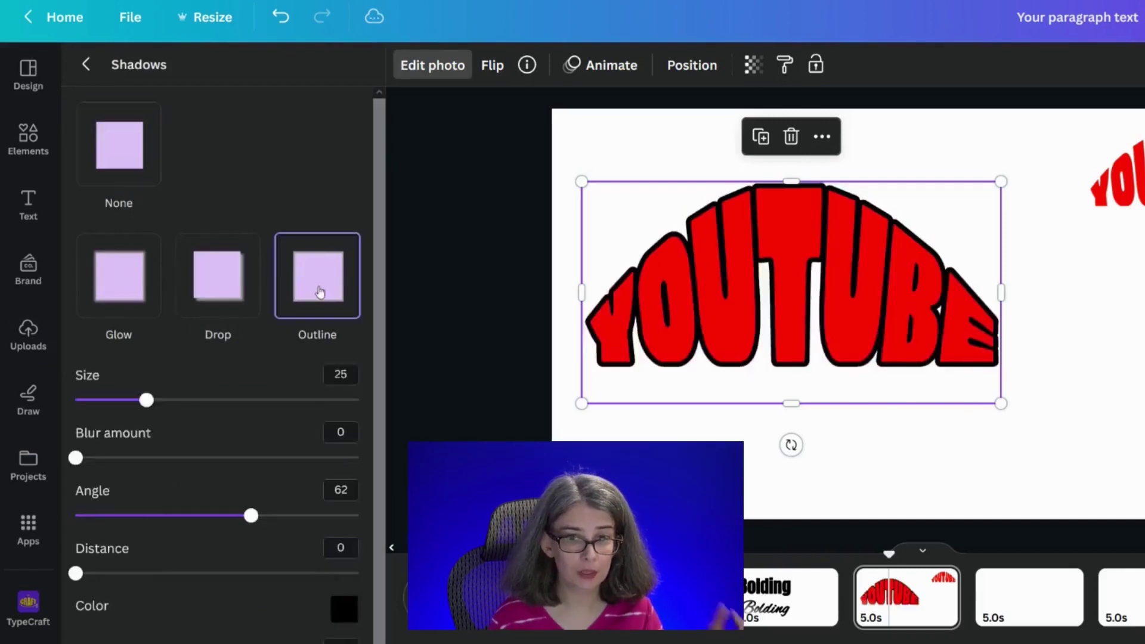